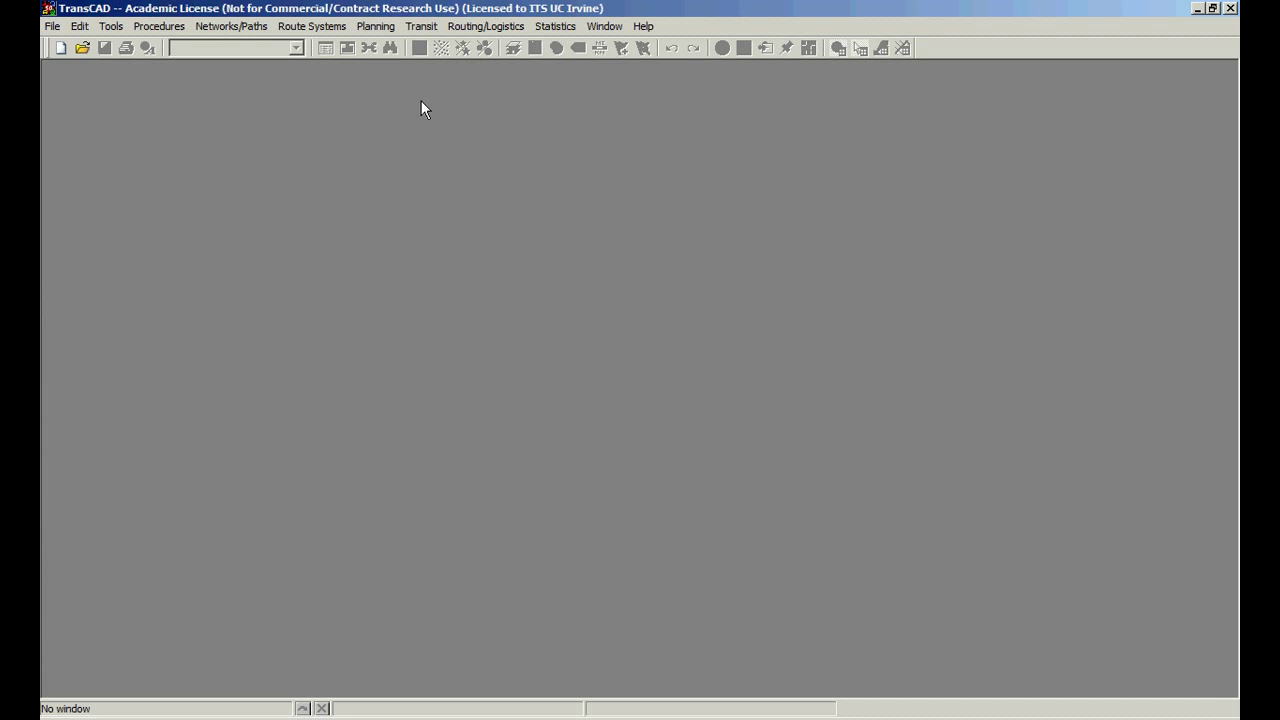
Bring up the file browser, look through recent locations, then close it without opening anything
left_click(82, 47)
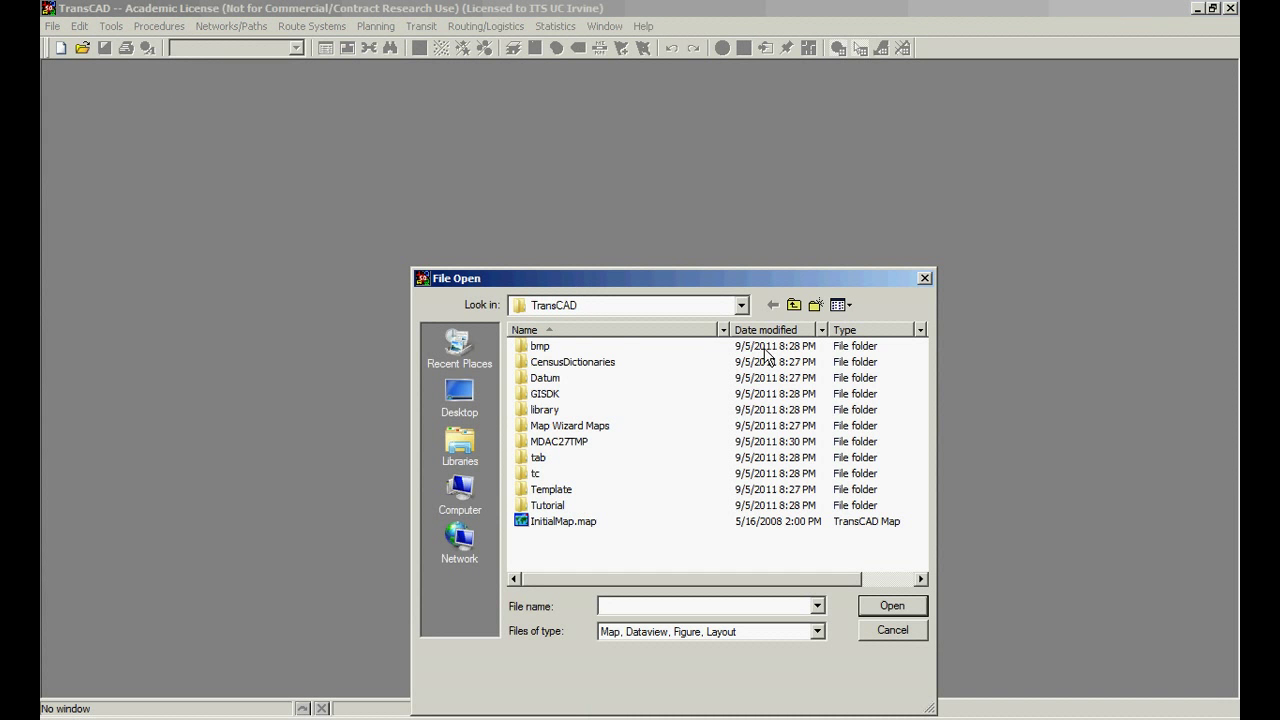
left_click(486, 357)
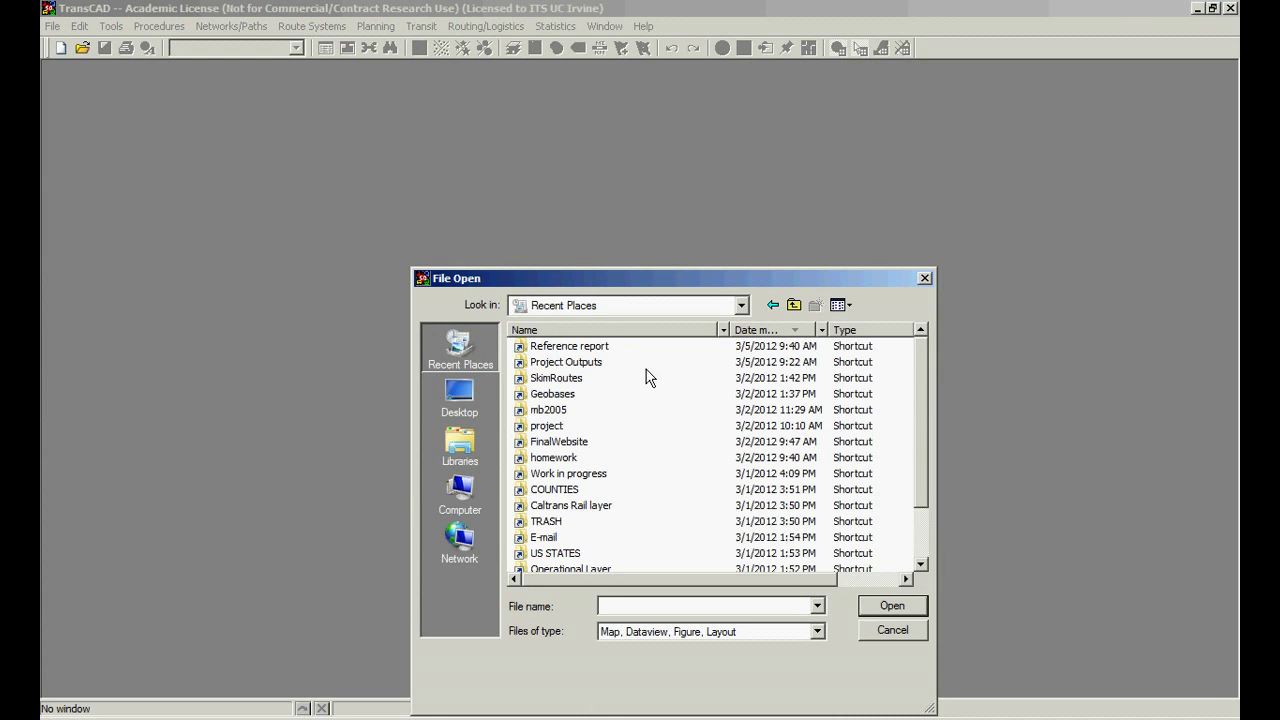
left_click(924, 278)
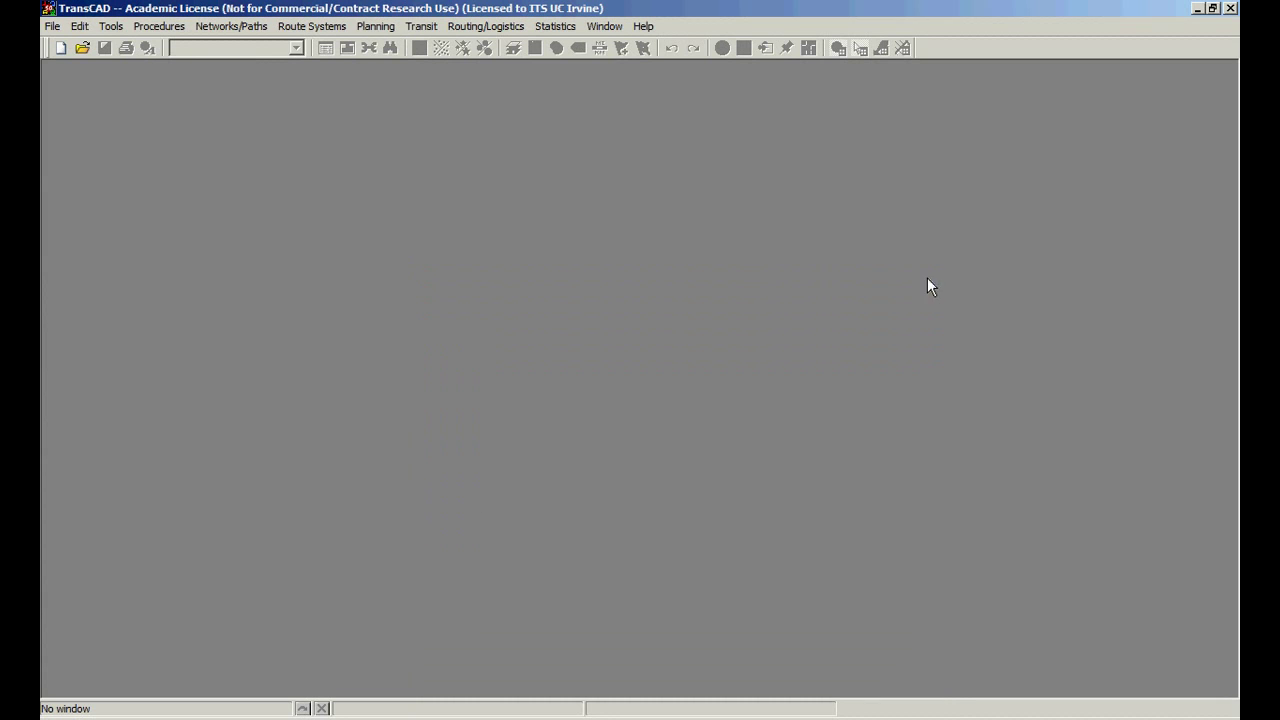
left_click(52, 26)
left_click(228, 8)
Browse to the Temp folder and filter the list to Matrix (*.mtx) files
left_click(82, 48)
key("ctrl+v")
key("Return")
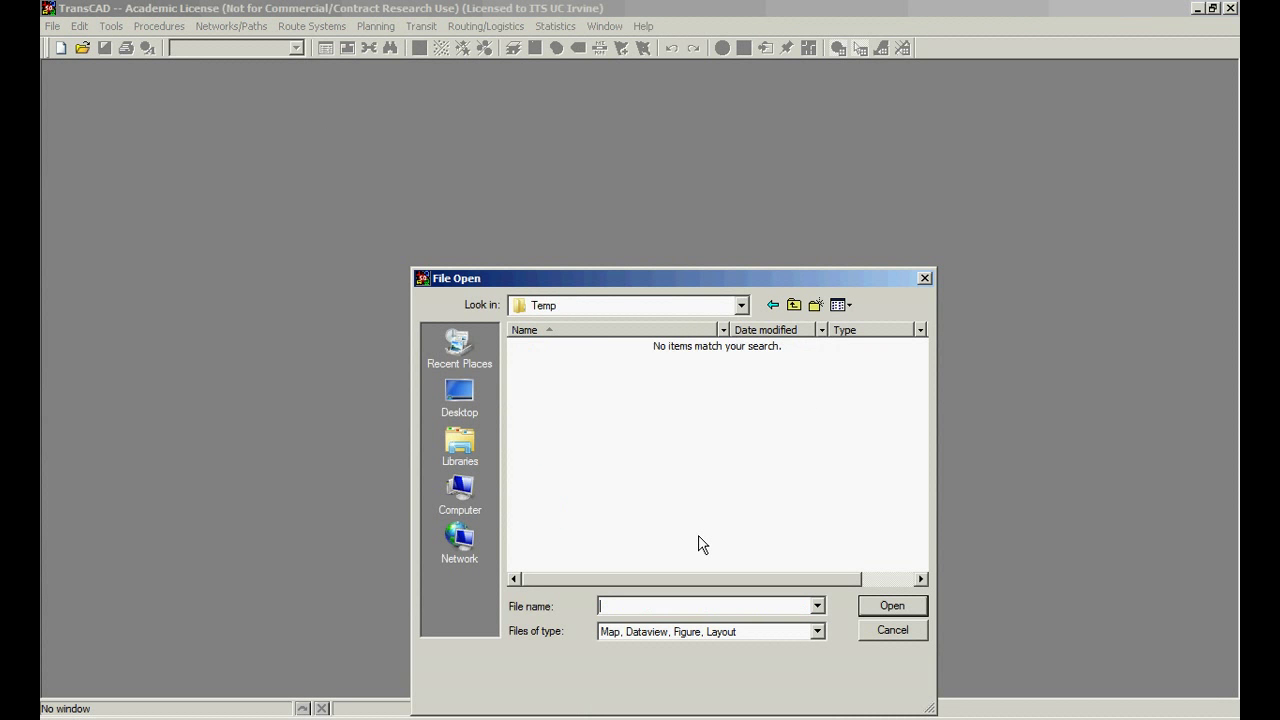
left_click(773, 632)
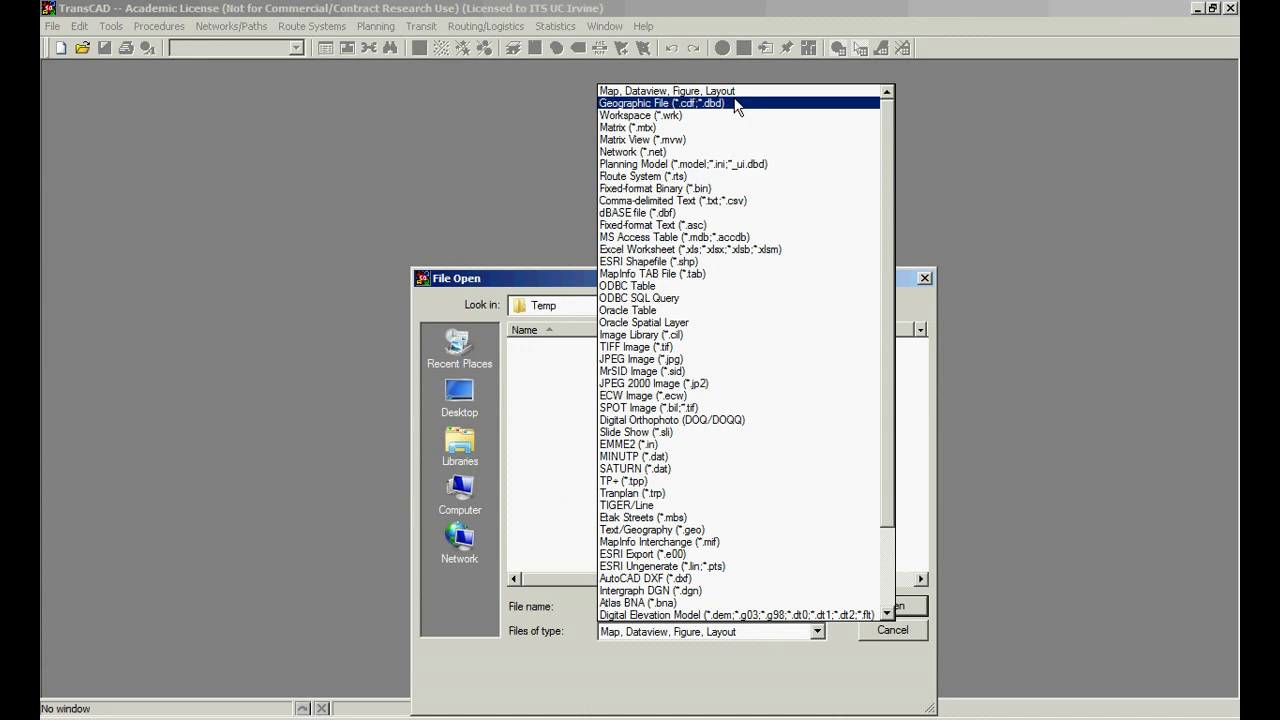
left_click(720, 128)
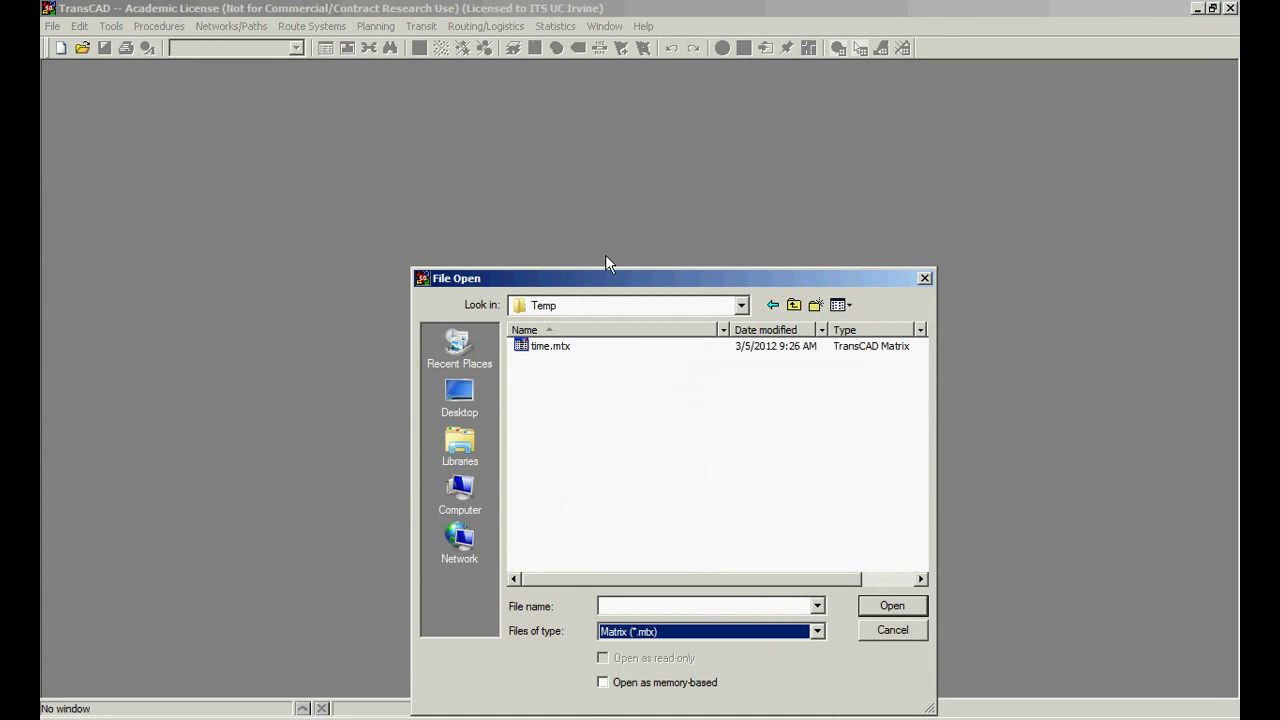
Open time.mtx and shrink its window to fit the 8-by-8 Shortest Path travel-time table
double_click(560, 346)
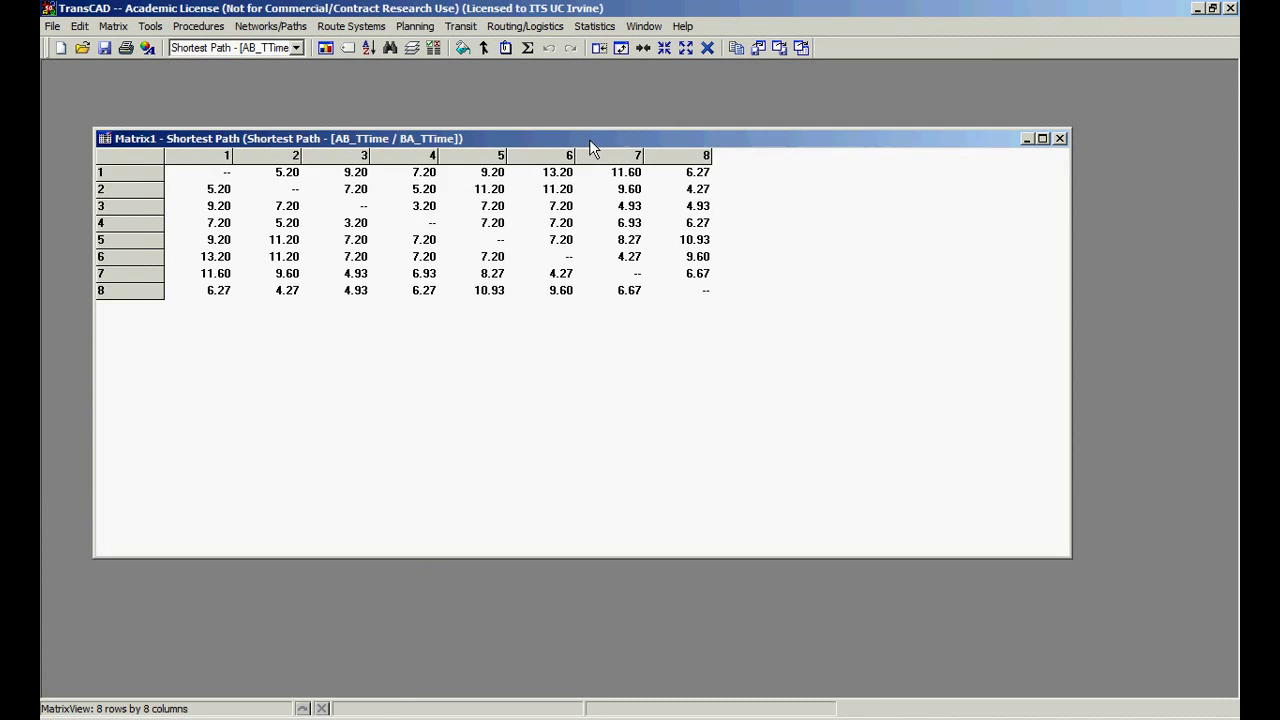
left_click_drag(589, 145, 592, 152)
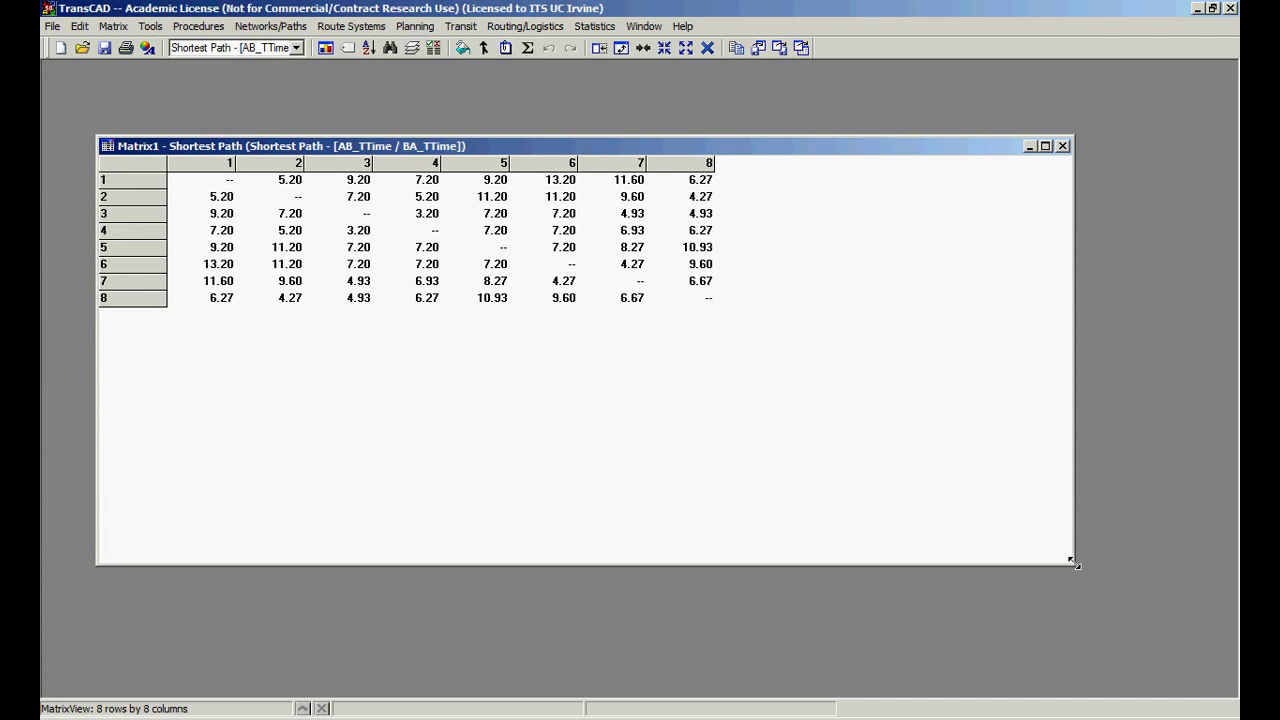
left_click_drag(1075, 565, 845, 395)
left_click(640, 200)
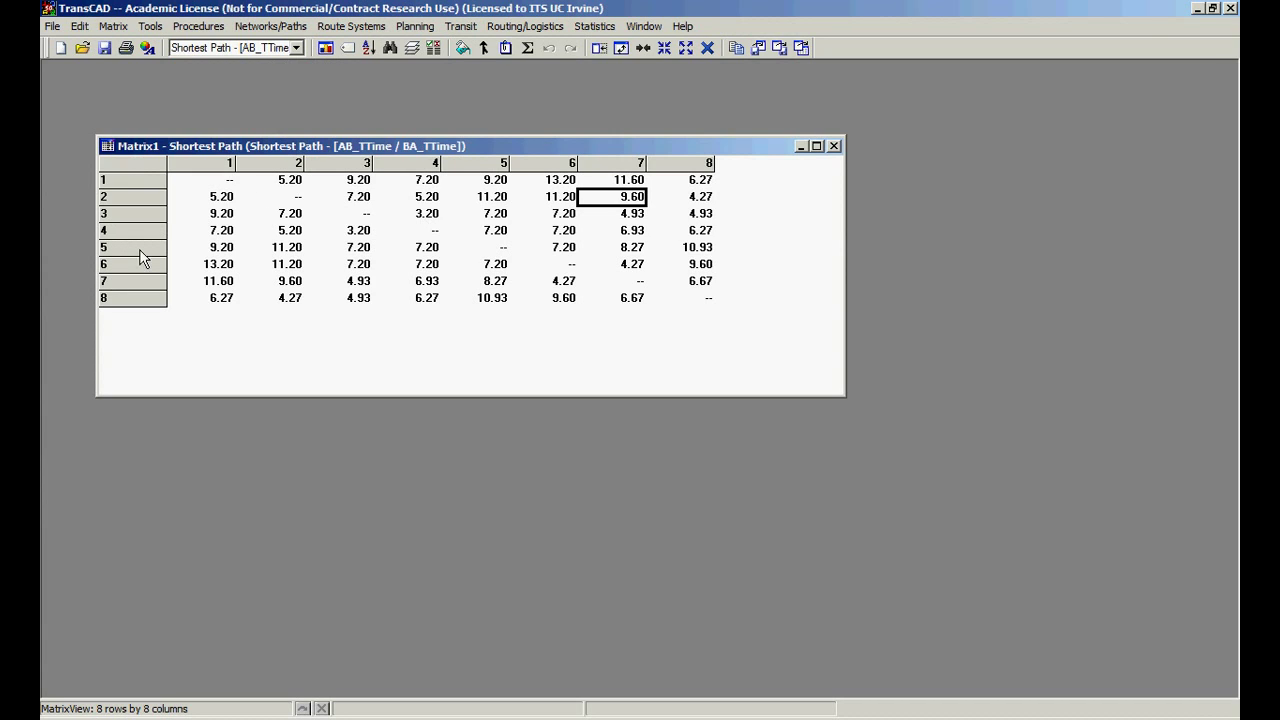
Add a second matrix to time.mtx and rename Matrix 2 to Intrazonal
left_click(468, 196)
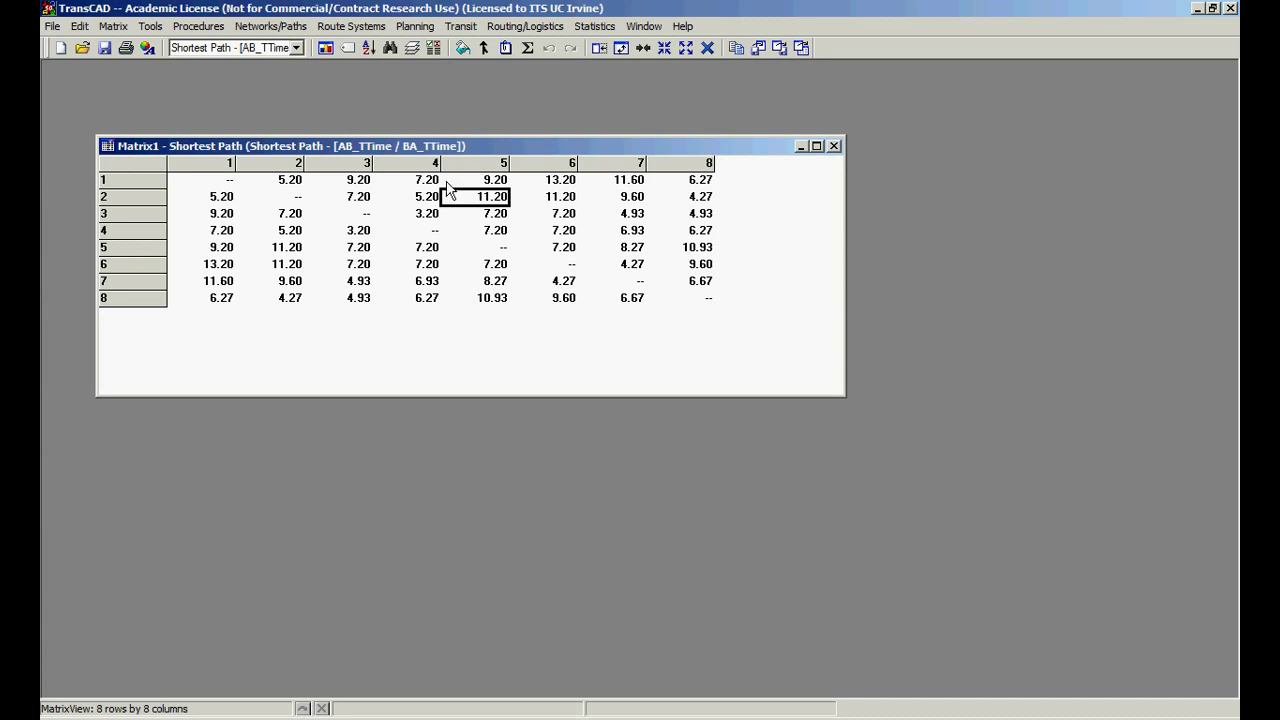
left_click(411, 48)
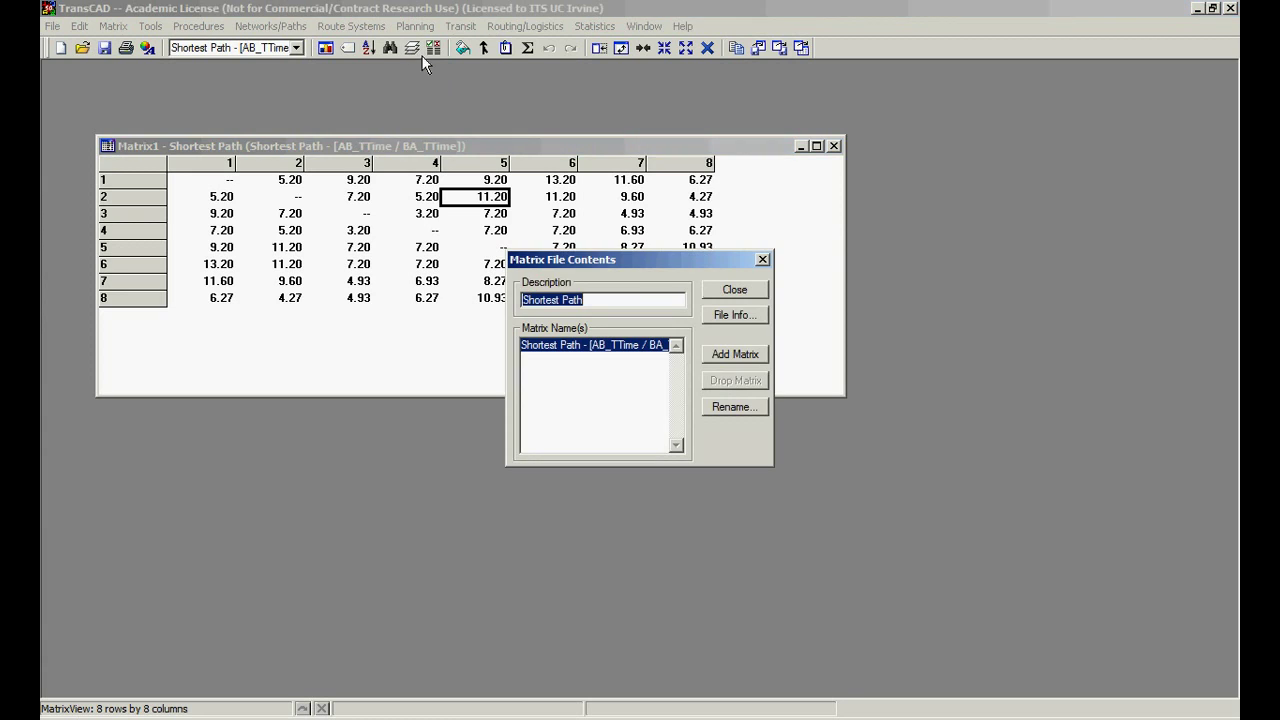
left_click(748, 357)
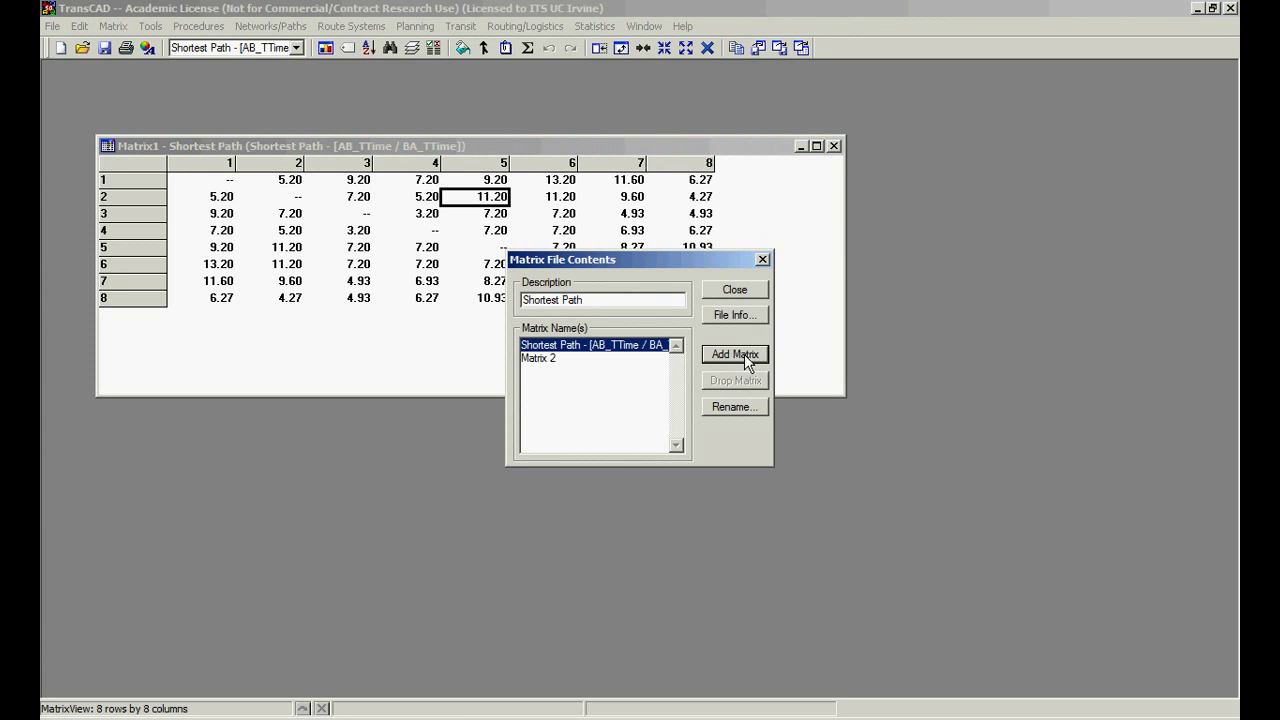
left_click(596, 358)
left_click(731, 407)
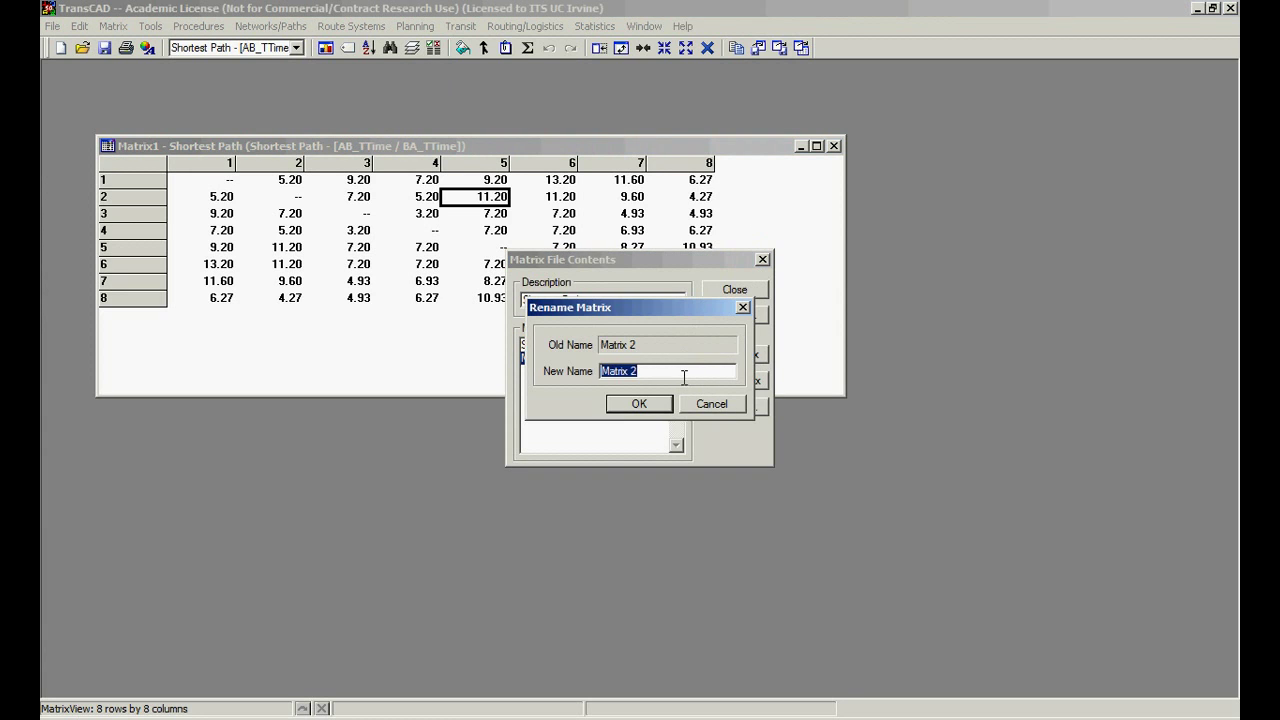
type("Termi")
type("Intrazonal")
key("Return")
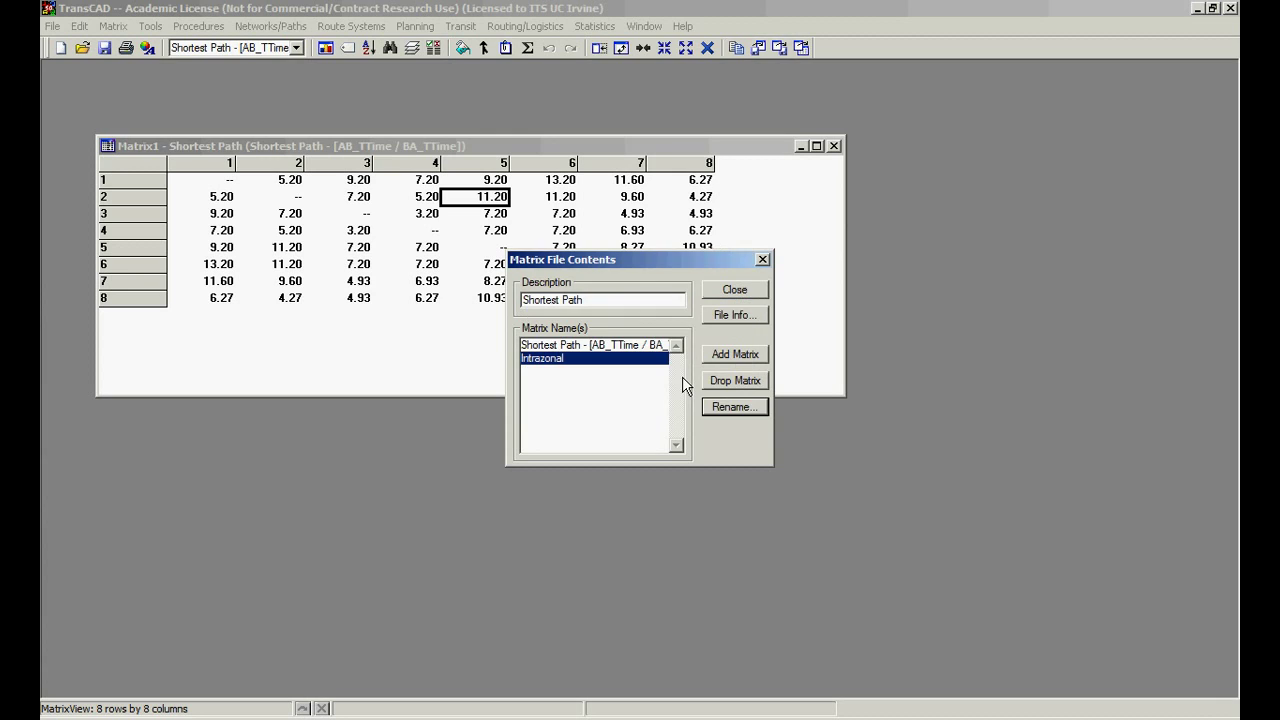
left_click(756, 289)
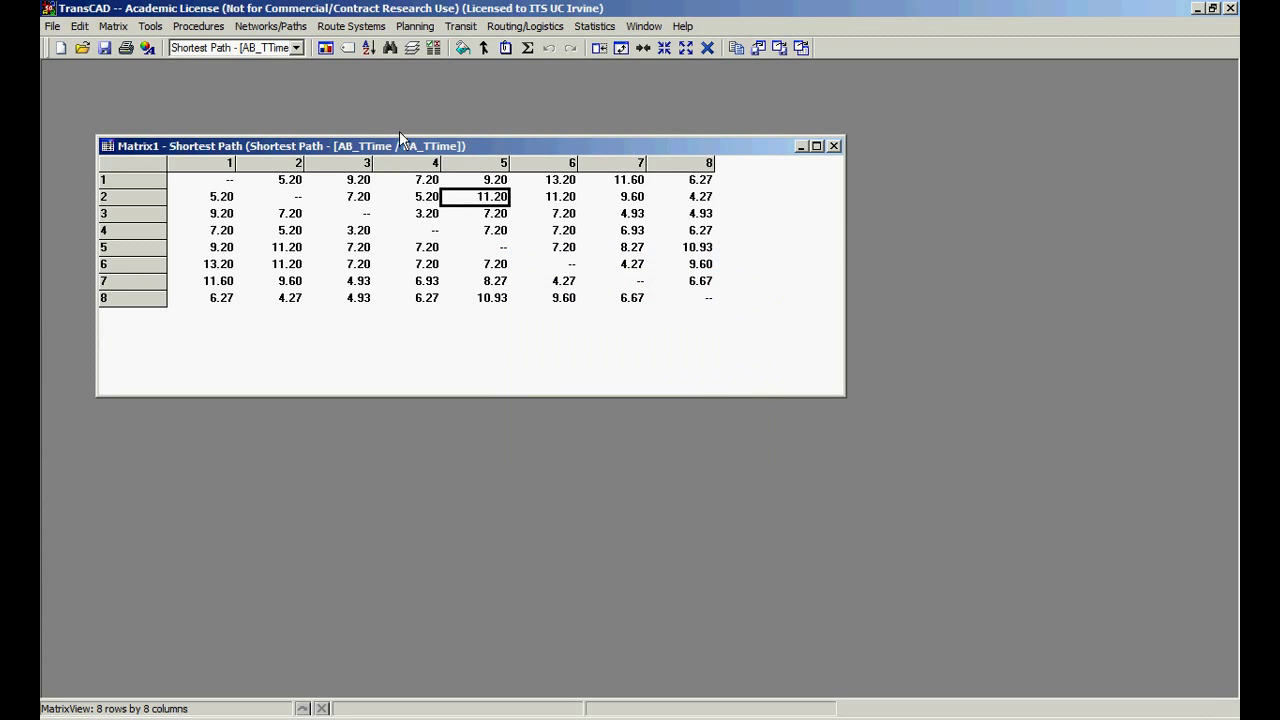
left_click(250, 50)
Display Intrazonal, briefly compare it with the Shortest Path matrix, then return to Intrazonal
left_click(247, 76)
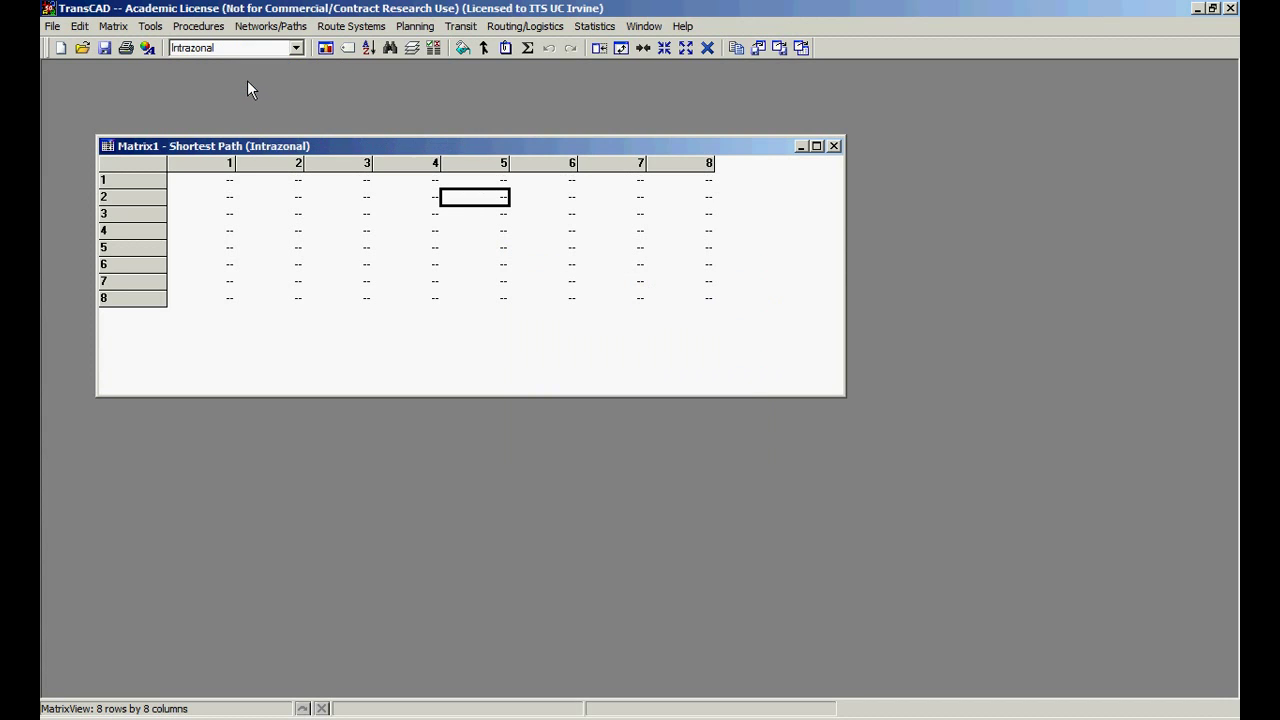
left_click(463, 49)
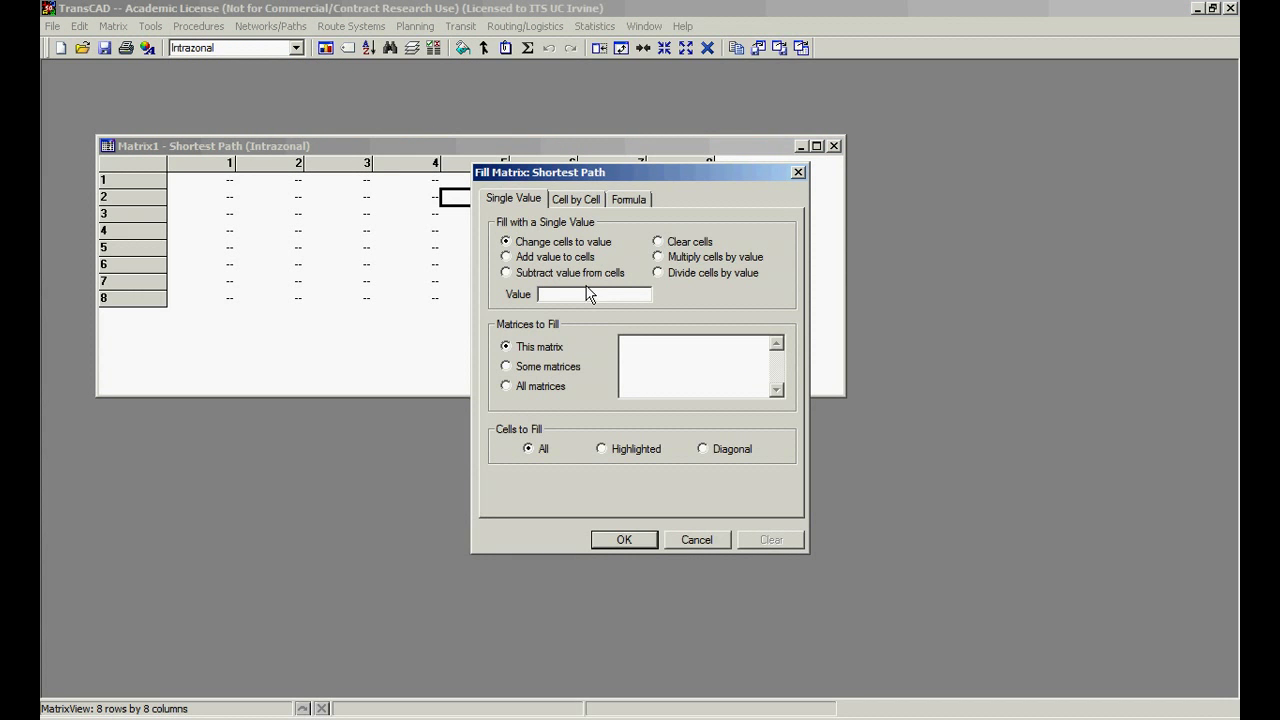
left_click(799, 172)
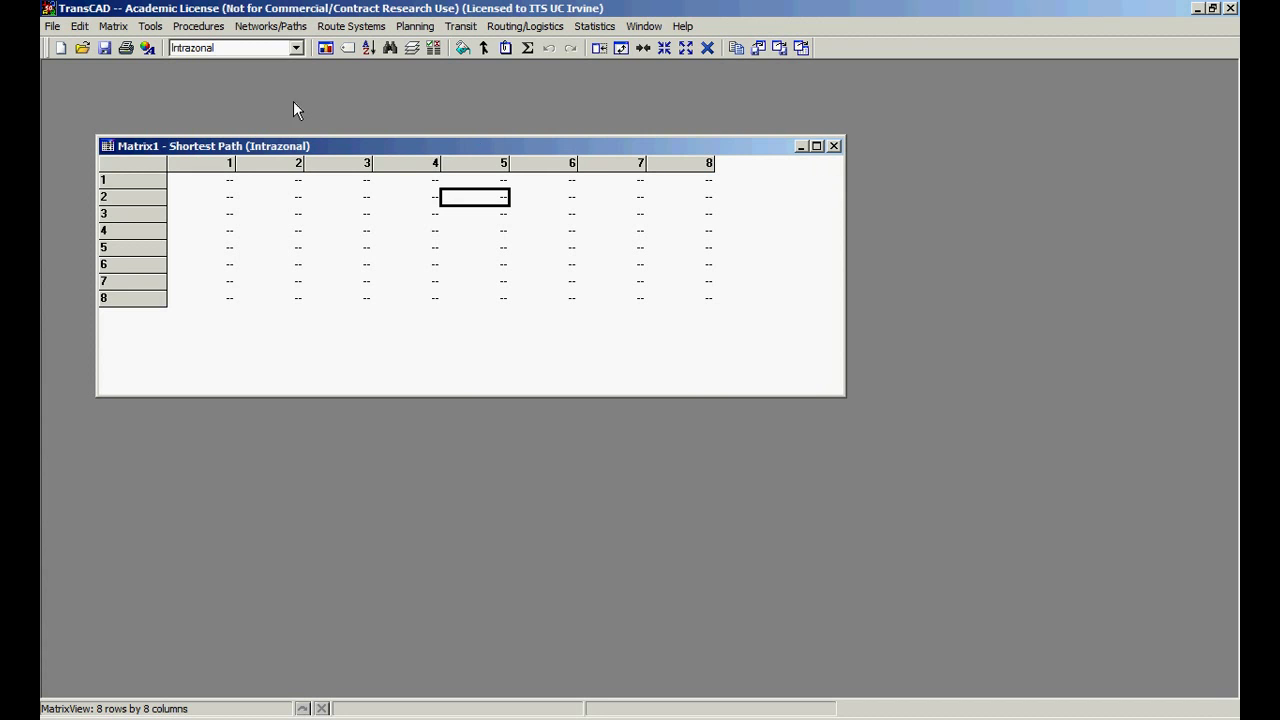
left_click(279, 51)
left_click(244, 55)
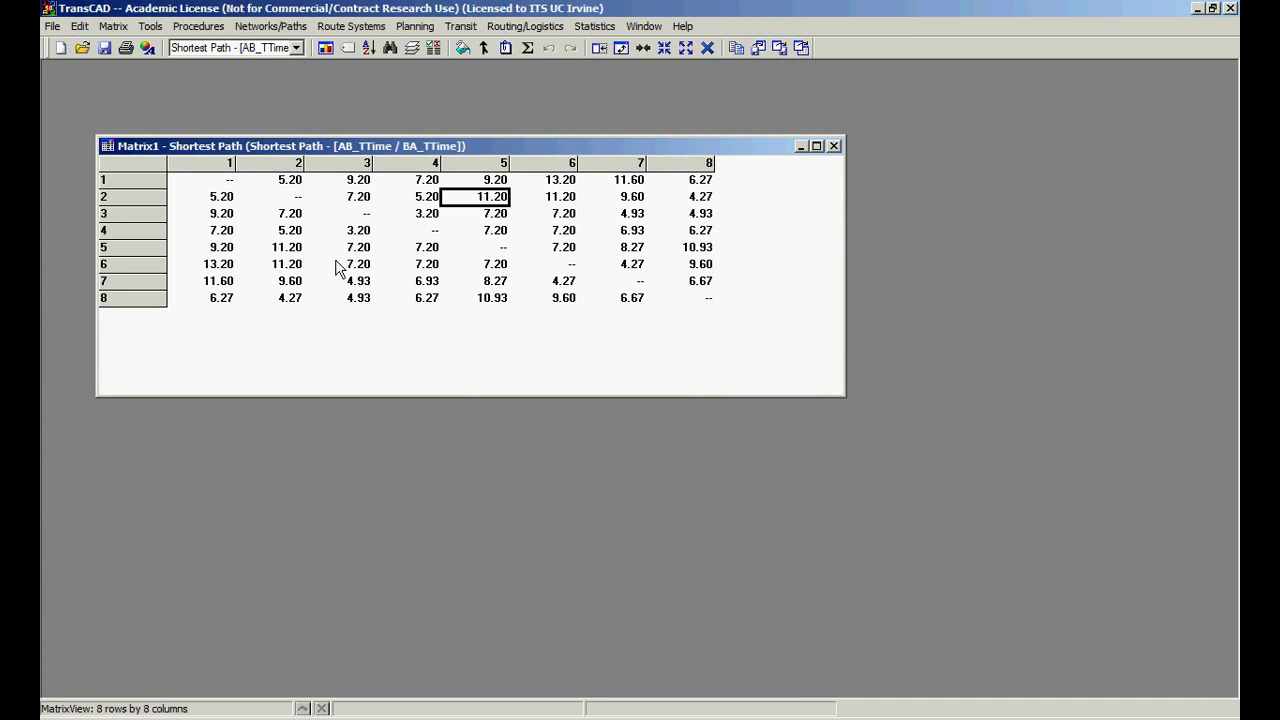
left_click(281, 49)
left_click(235, 76)
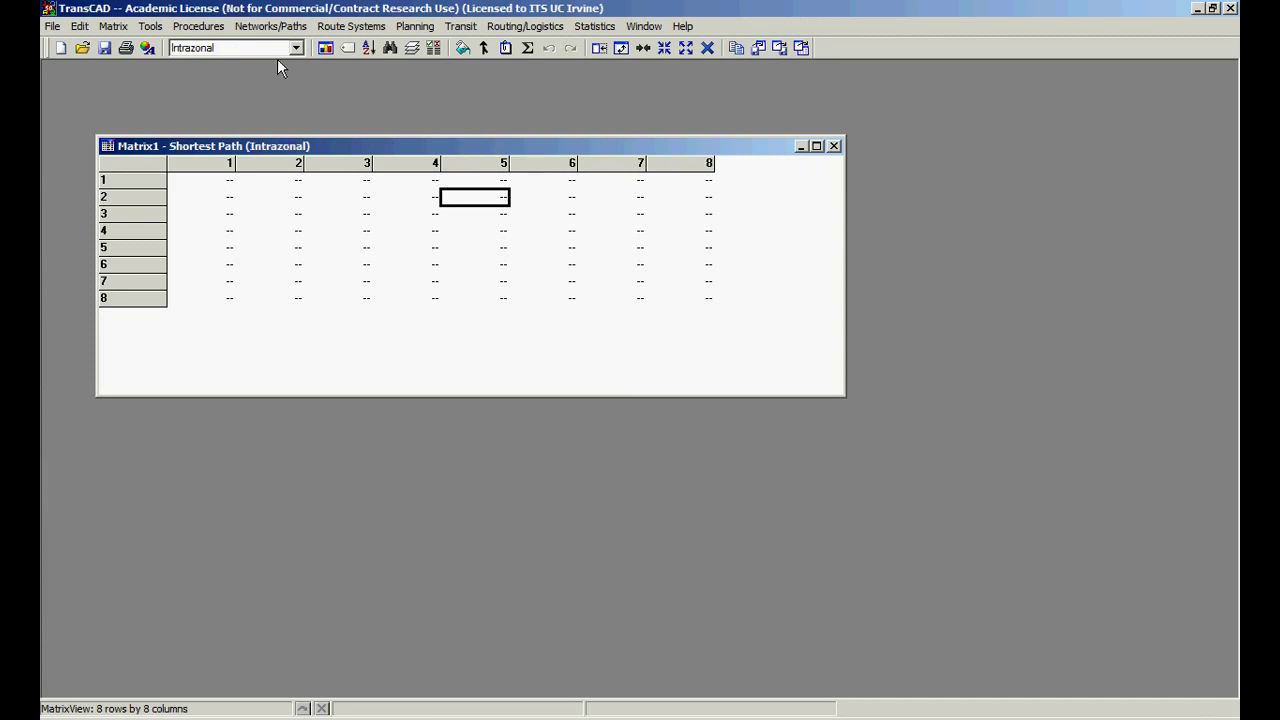
Fill Intrazonal by formula with the Shortest Path matrix values
left_click(463, 48)
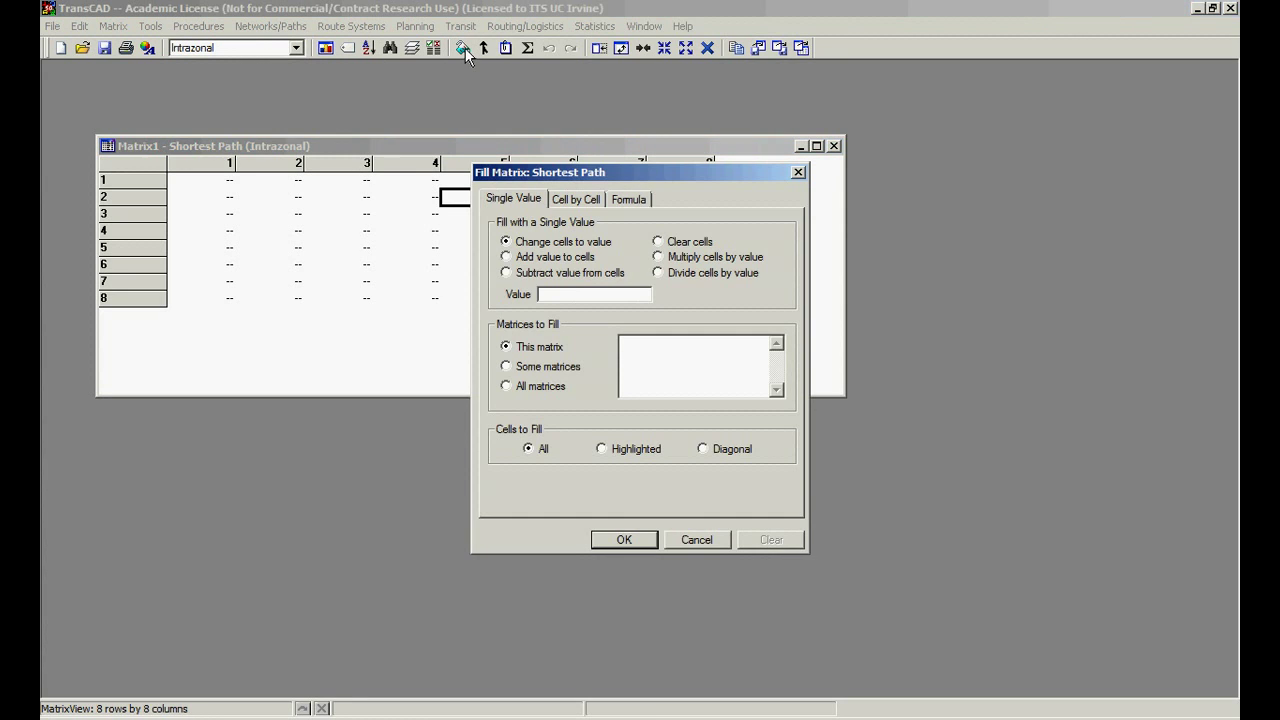
left_click(624, 200)
left_click(578, 347)
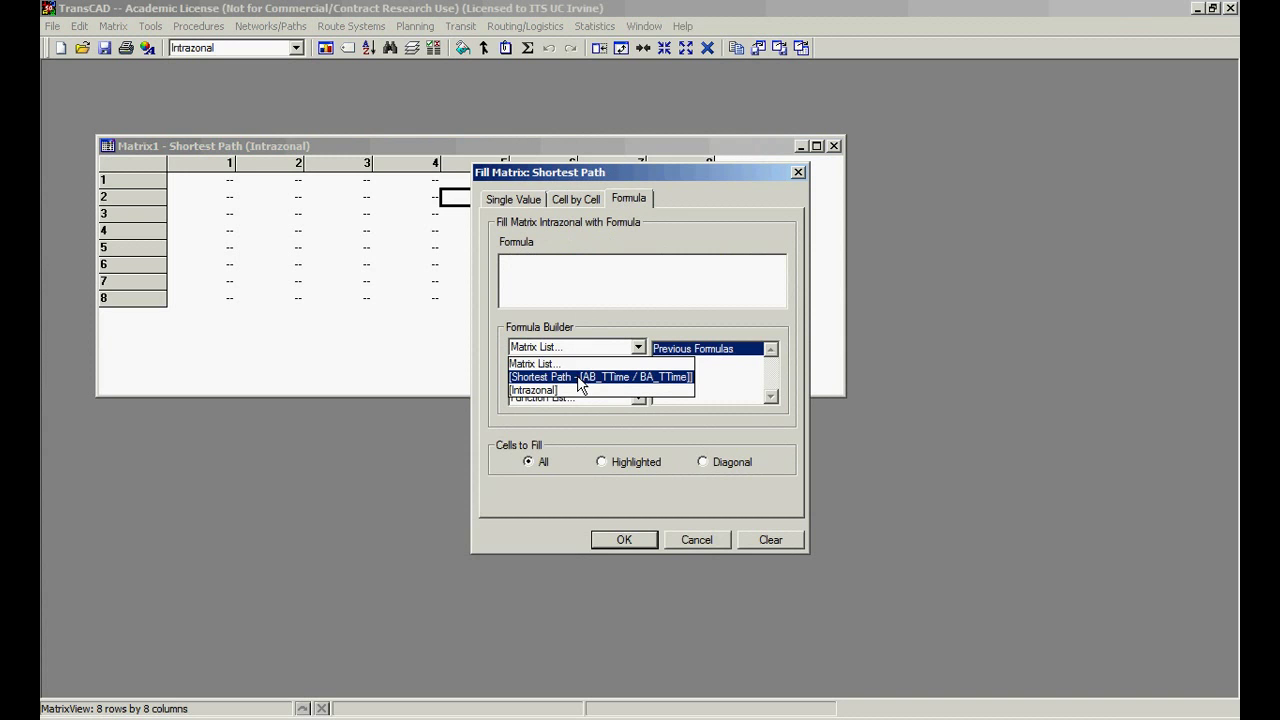
left_click(580, 378)
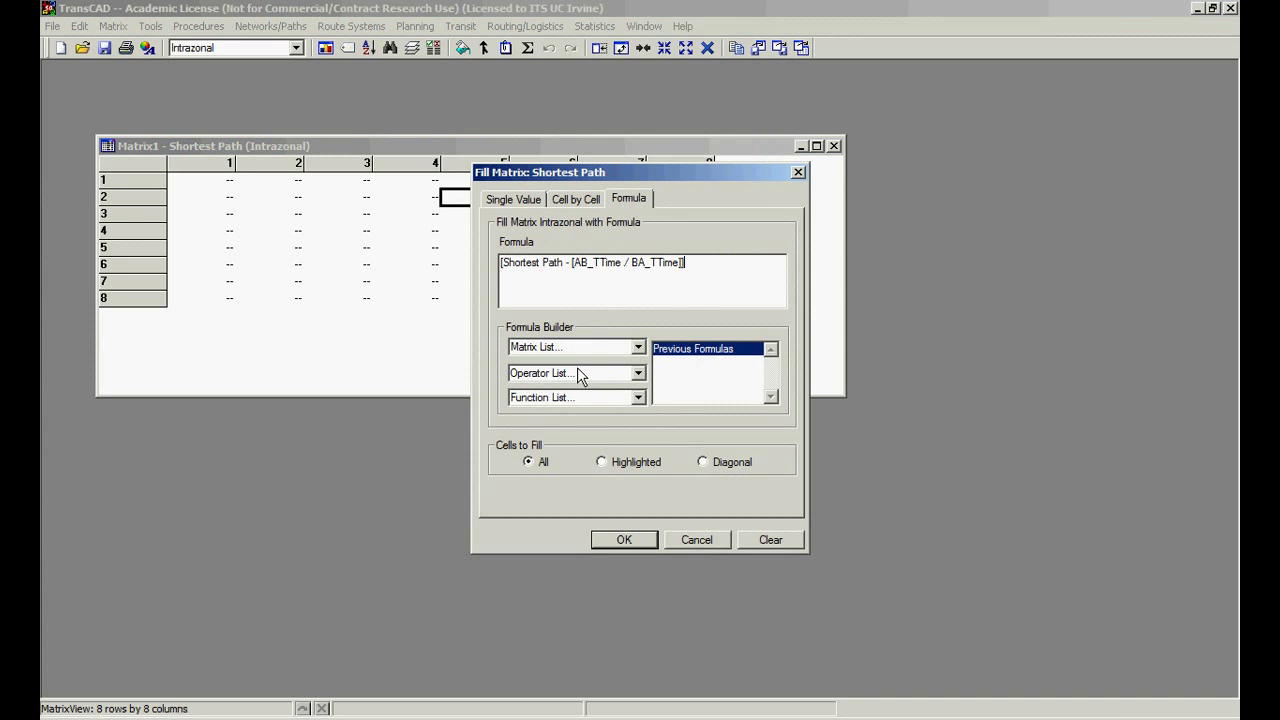
left_click(624, 540)
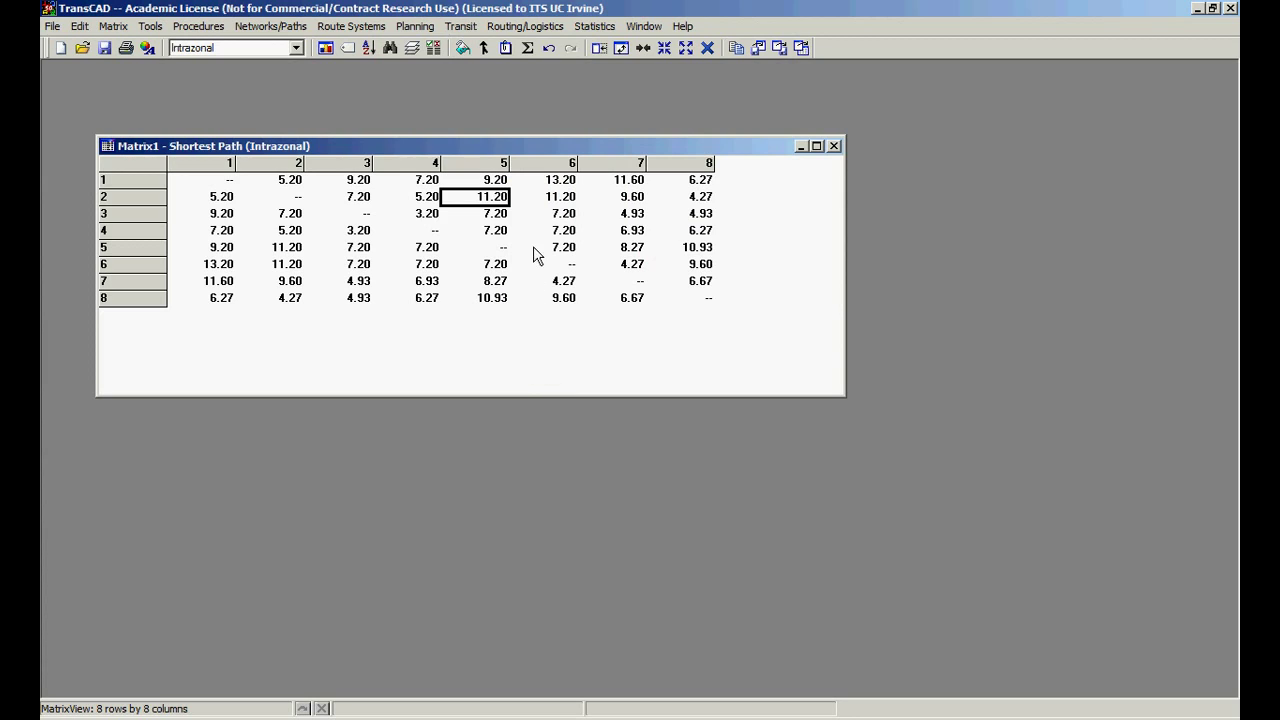
left_click(540, 216)
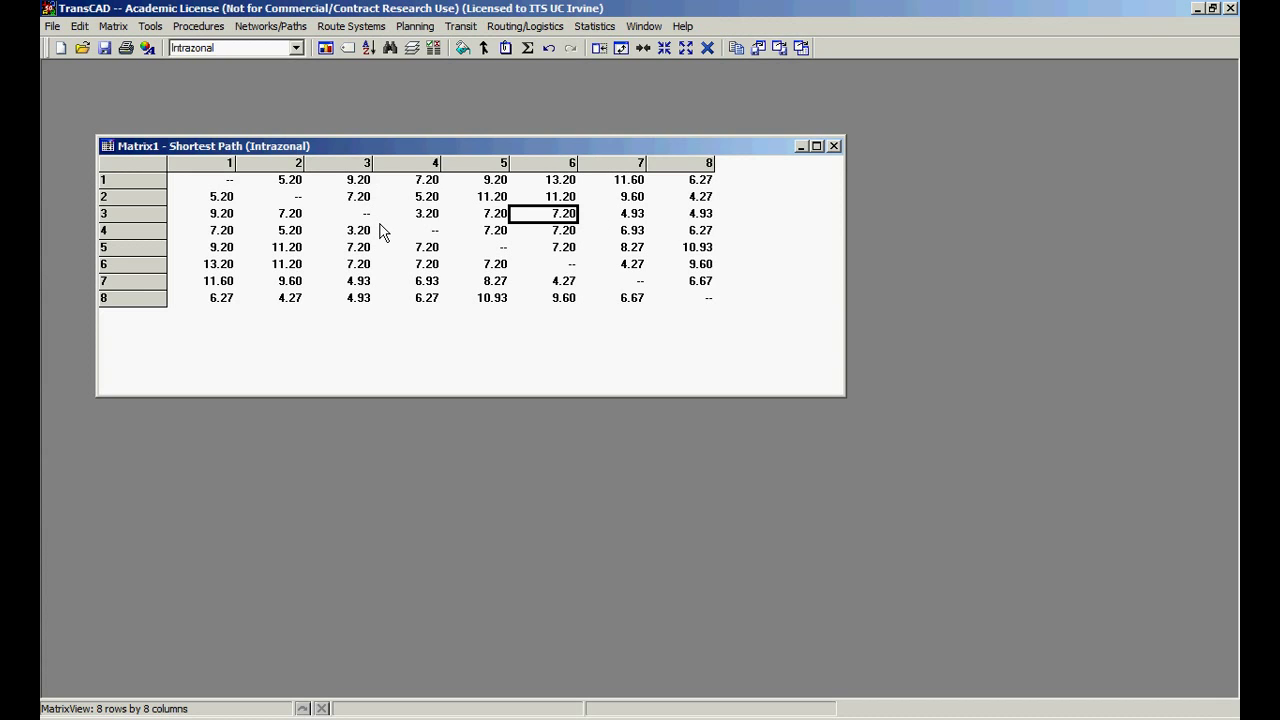
Launch the Intrazonal Impedance Calculation from the planning procedures
left_click(427, 33)
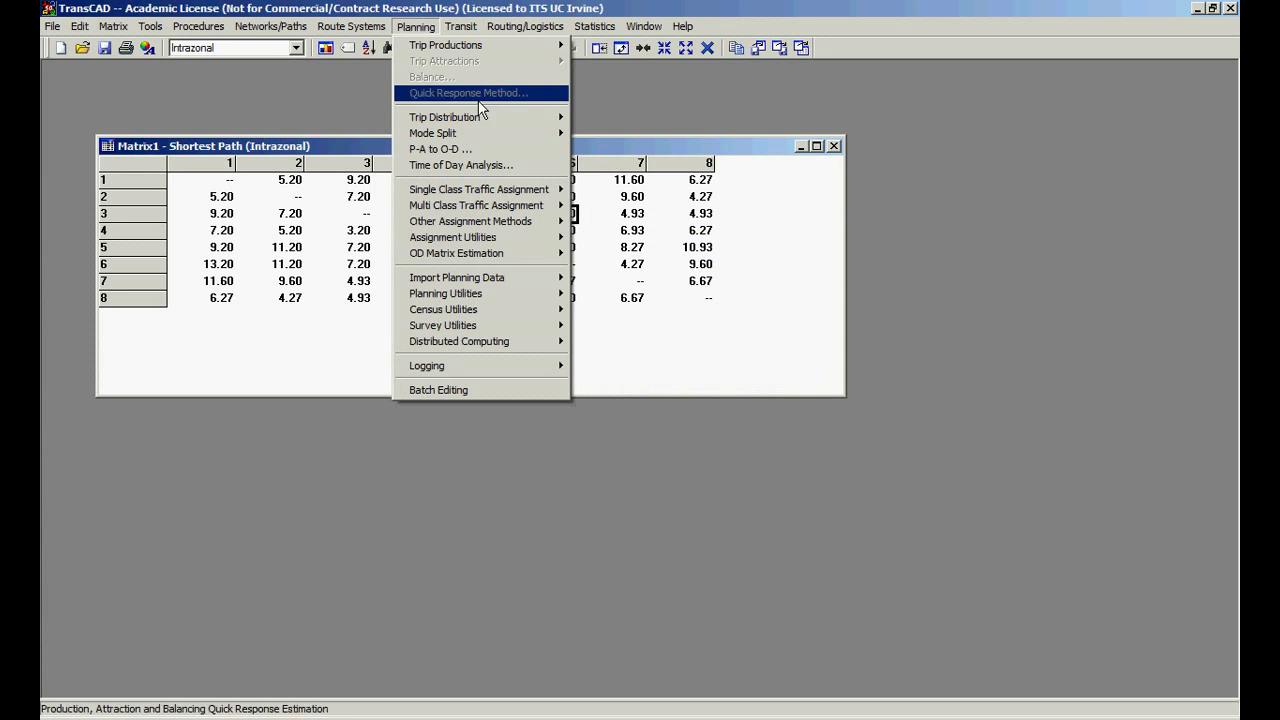
mouse_move(486, 122)
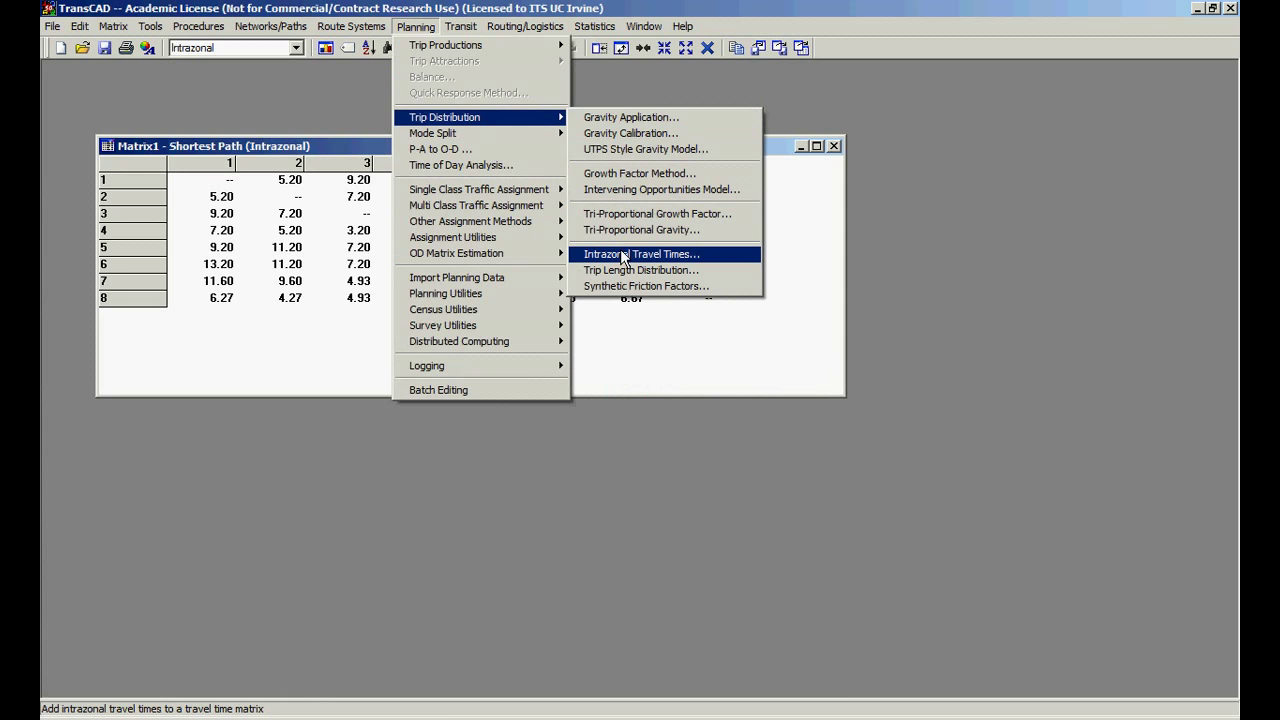
left_click(622, 256)
left_click_drag(613, 286, 613, 427)
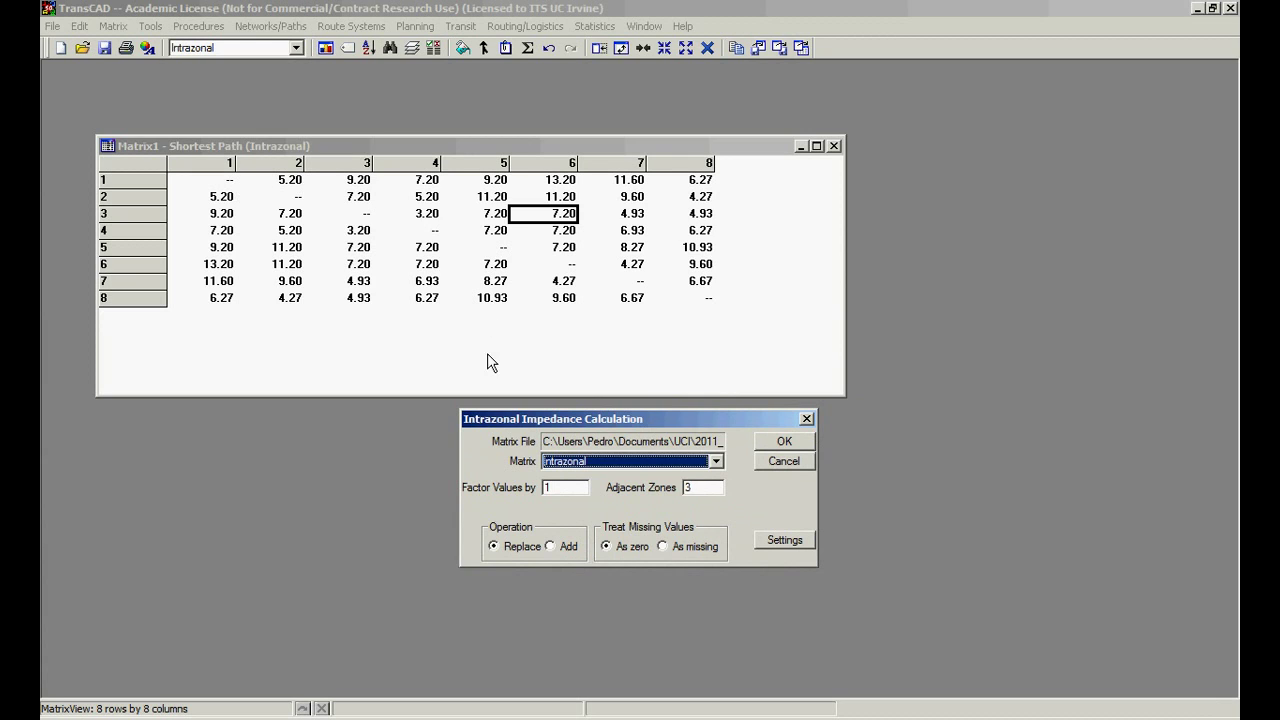
Compute diagonal times from 2 adjacent zones with factor 0.5, then dismiss the results summary
key("Tab")
key("Tab")
type("2")
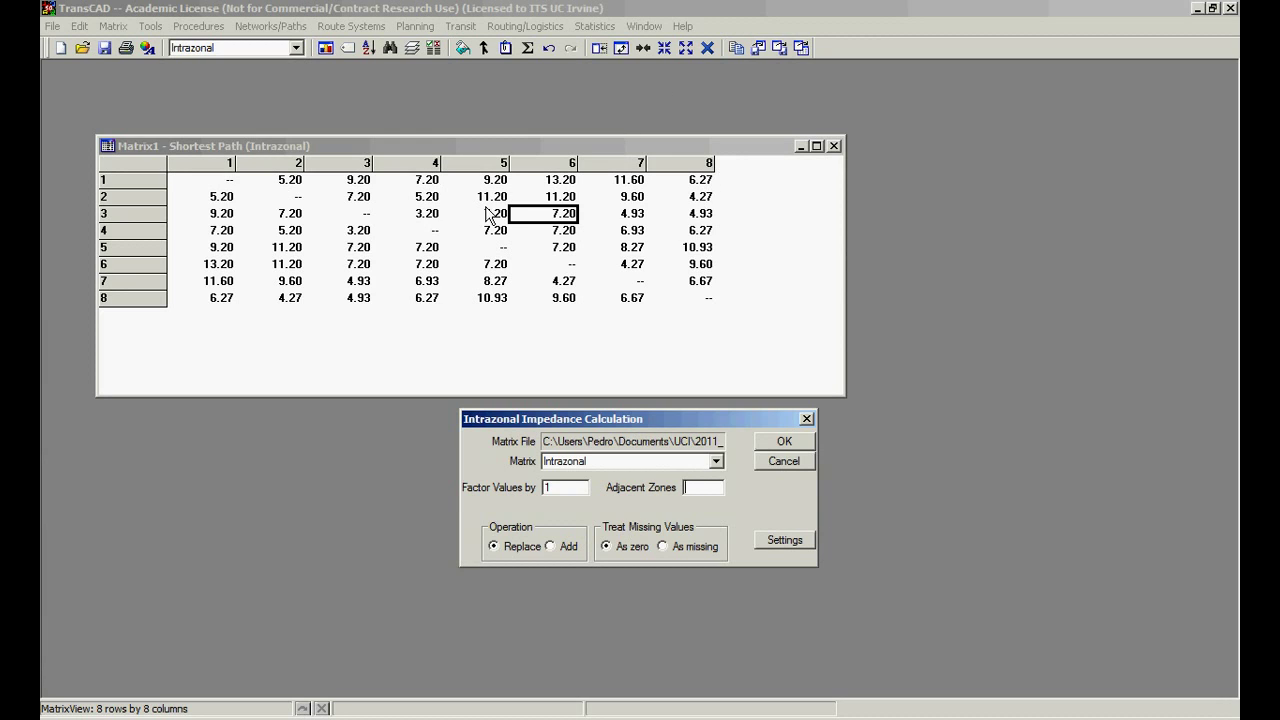
type("2")
left_click_drag(587, 485, 508, 487)
type("0.5")
left_click(785, 444)
left_click(785, 444)
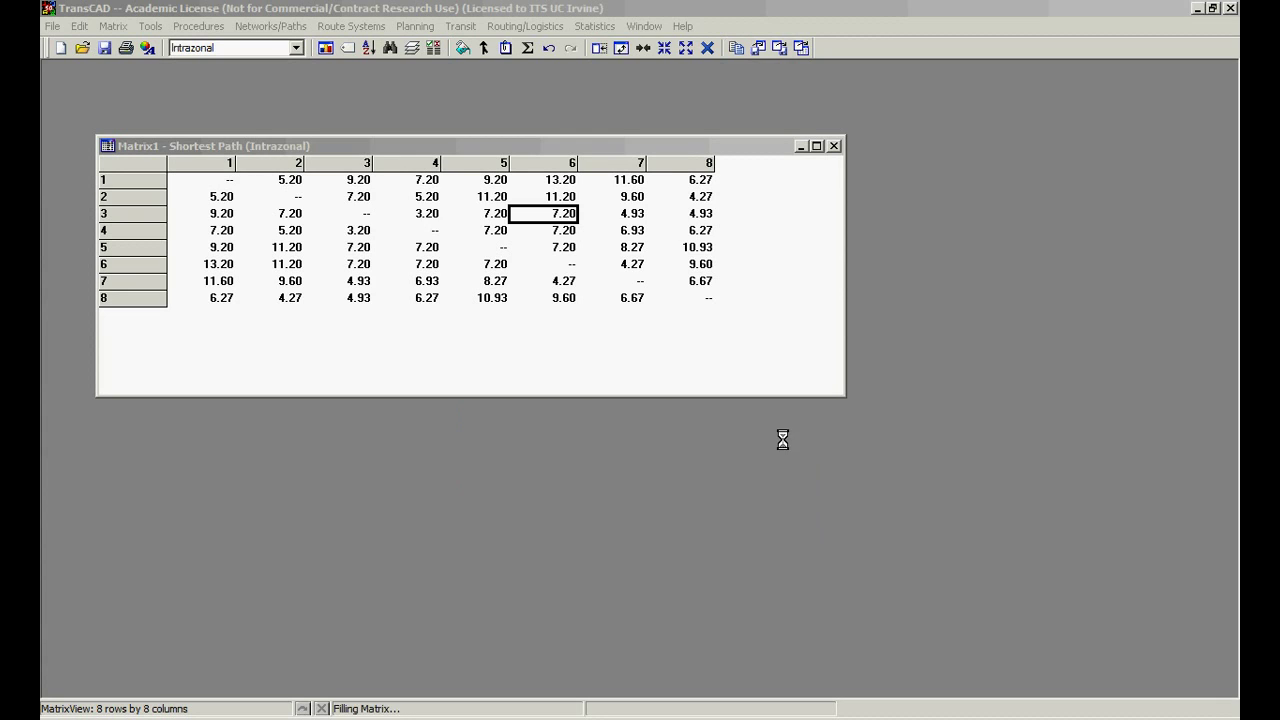
left_click(755, 443)
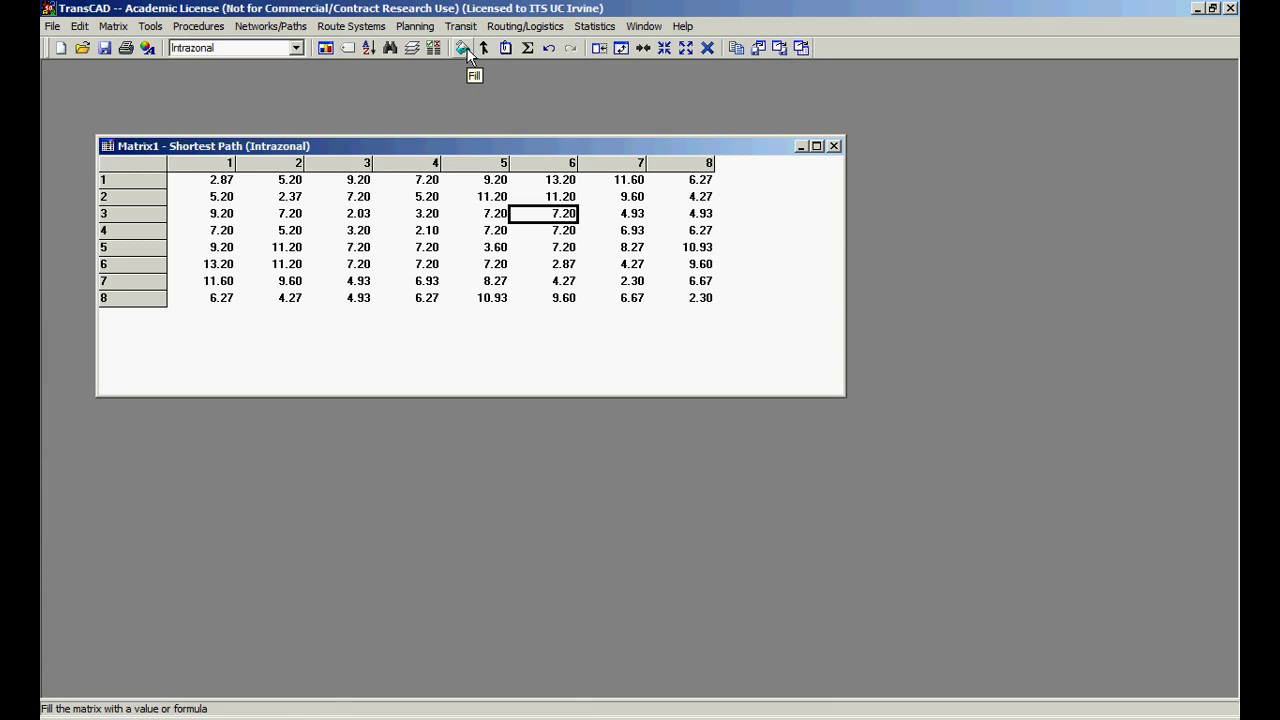
left_click_drag(216, 178, 663, 280)
left_click(661, 282)
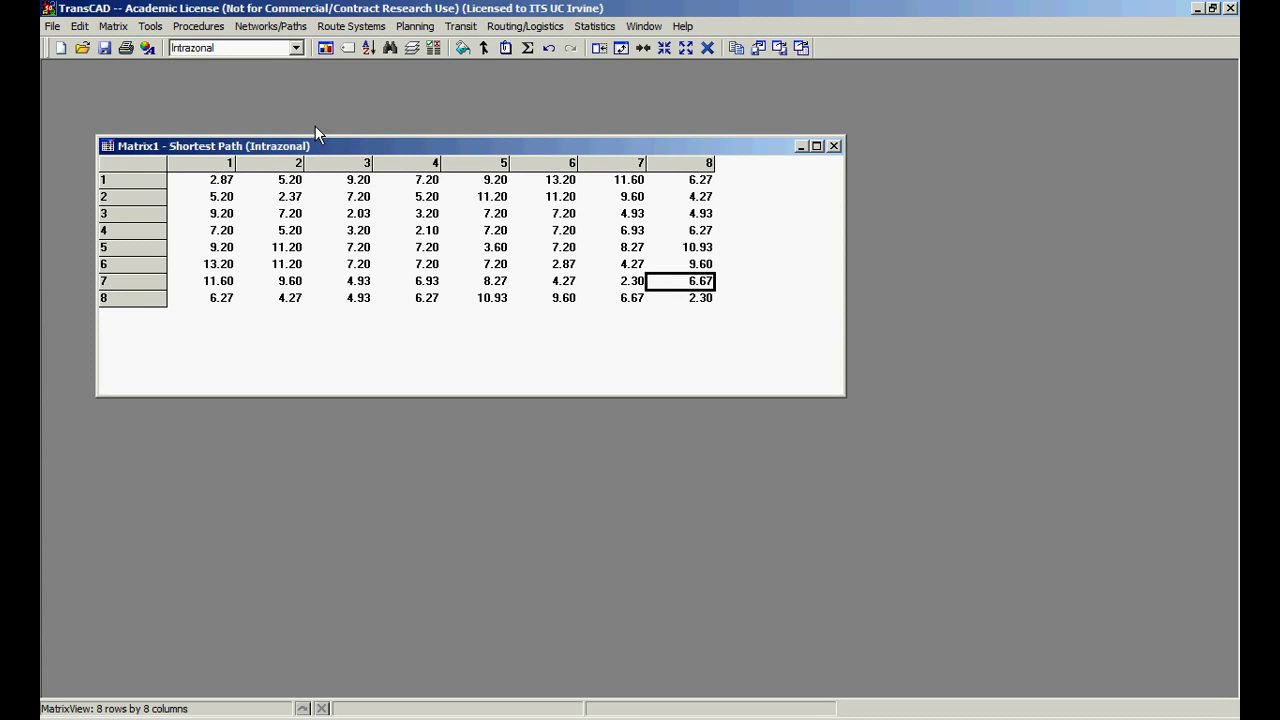
left_click(413, 48)
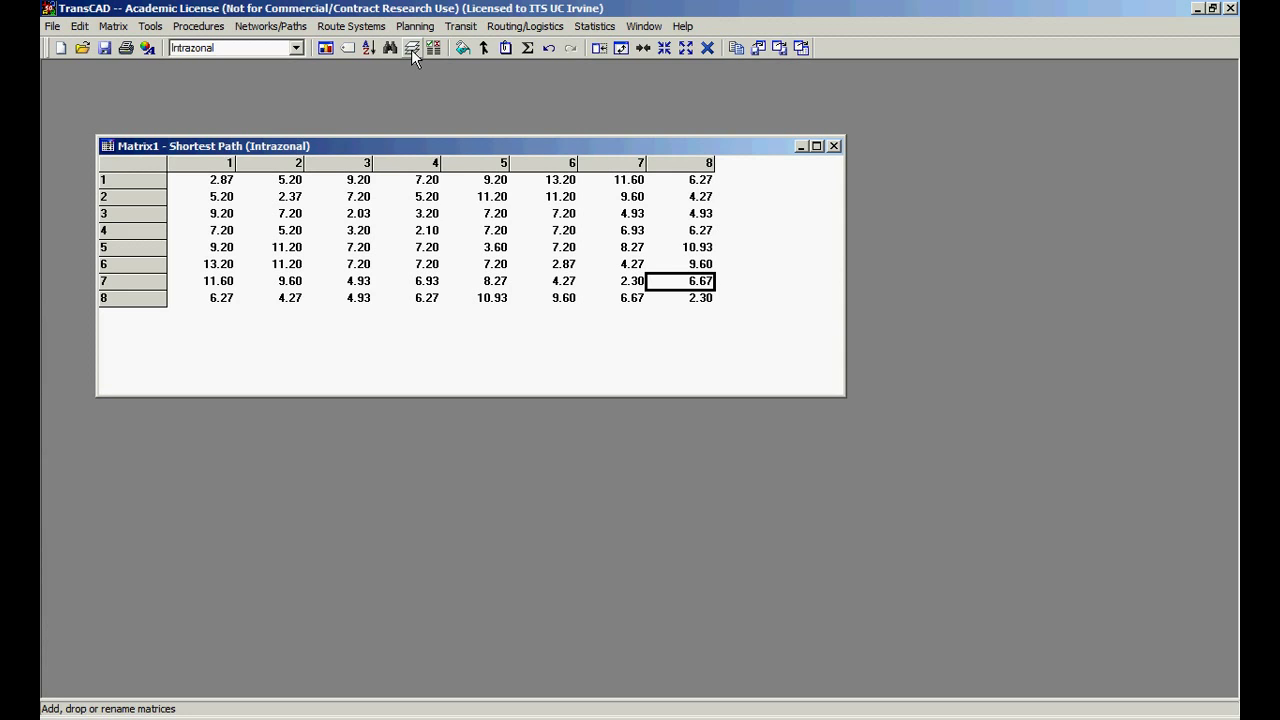
Add a third matrix to time.mtx and rename Matrix 3 to TerminalTime
left_click(413, 48)
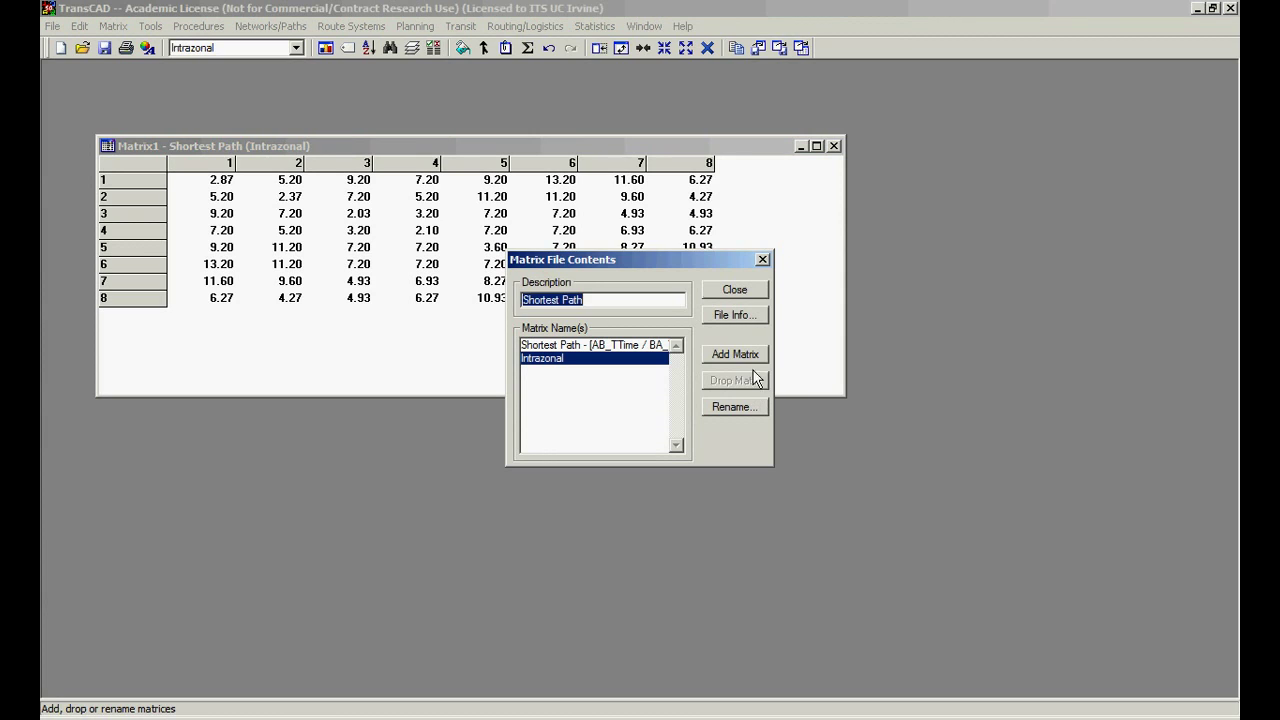
left_click(748, 356)
left_click(600, 371)
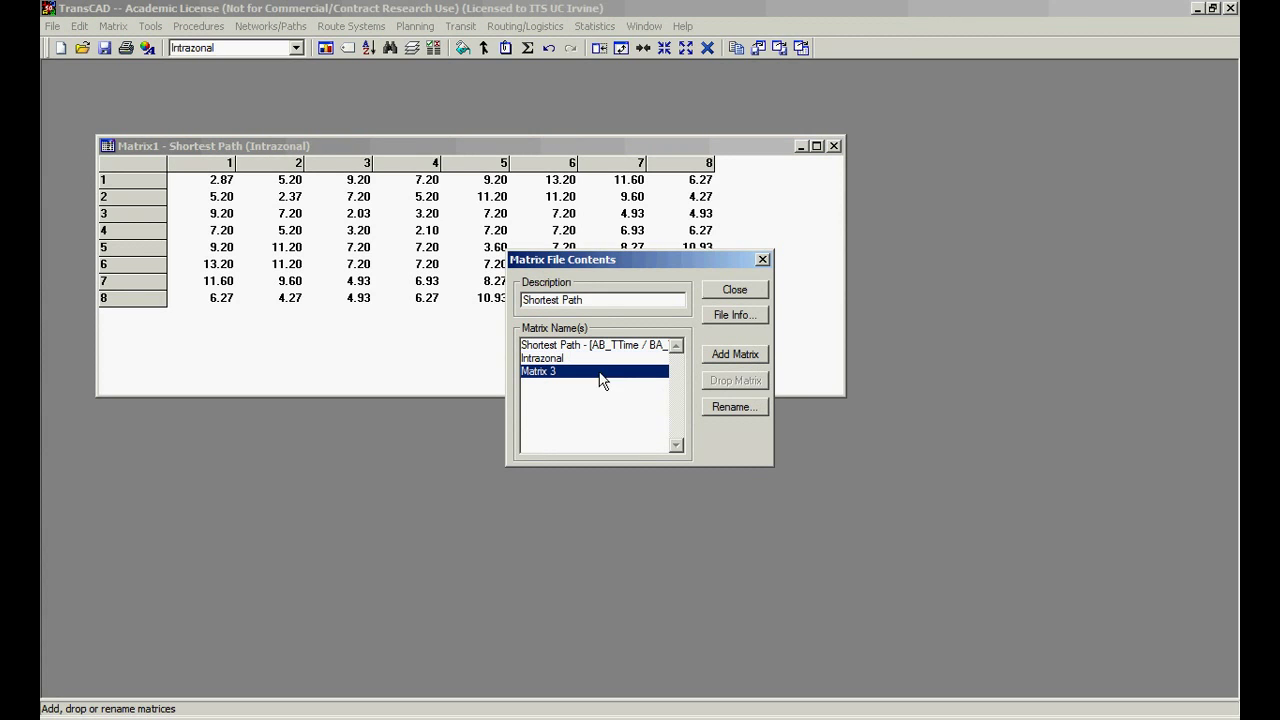
left_click(726, 409)
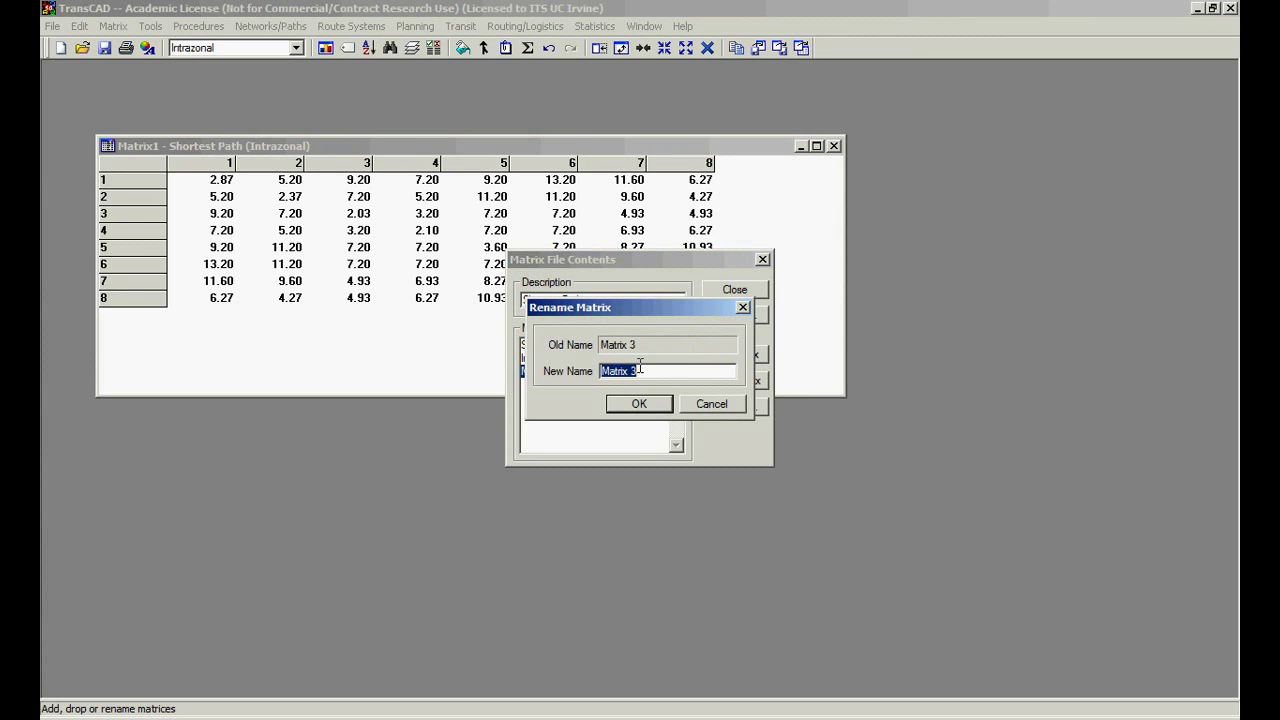
type("TerminalTime")
left_click(647, 402)
left_click(732, 290)
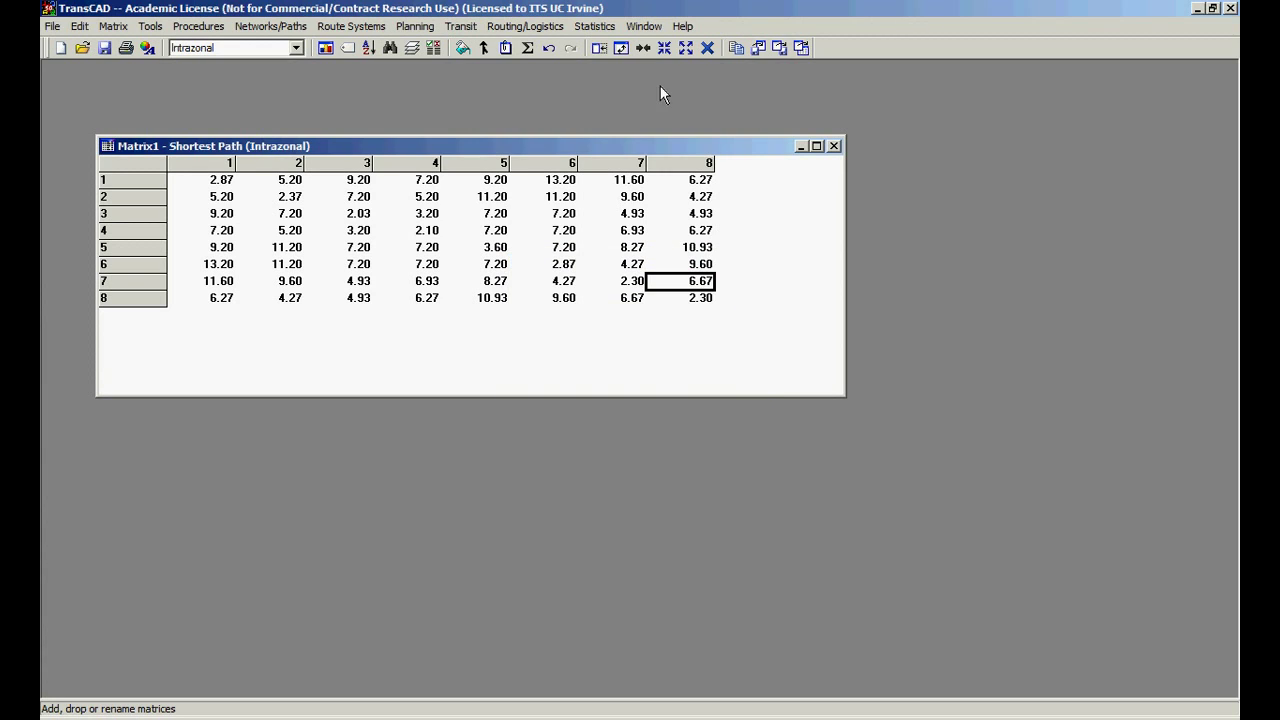
left_click(296, 47)
Display TerminalTime and fill column 1 with the single value 1
left_click(248, 91)
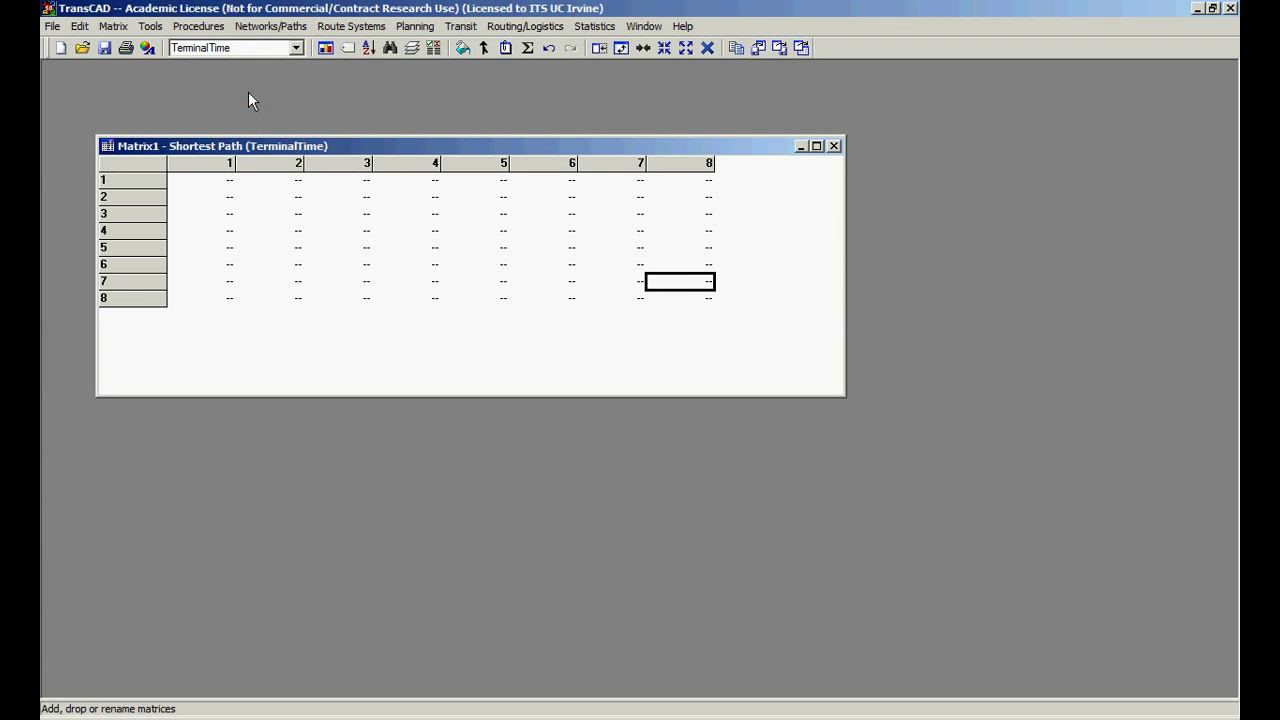
left_click(574, 285)
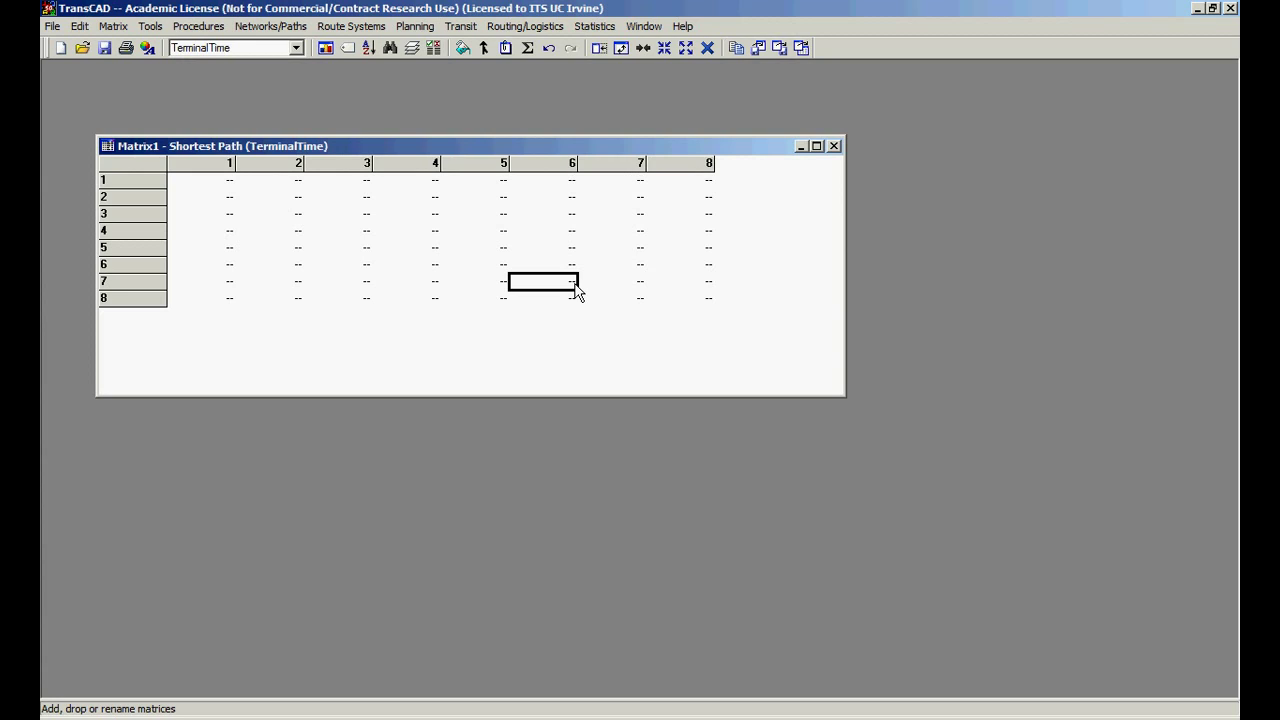
left_click(137, 183)
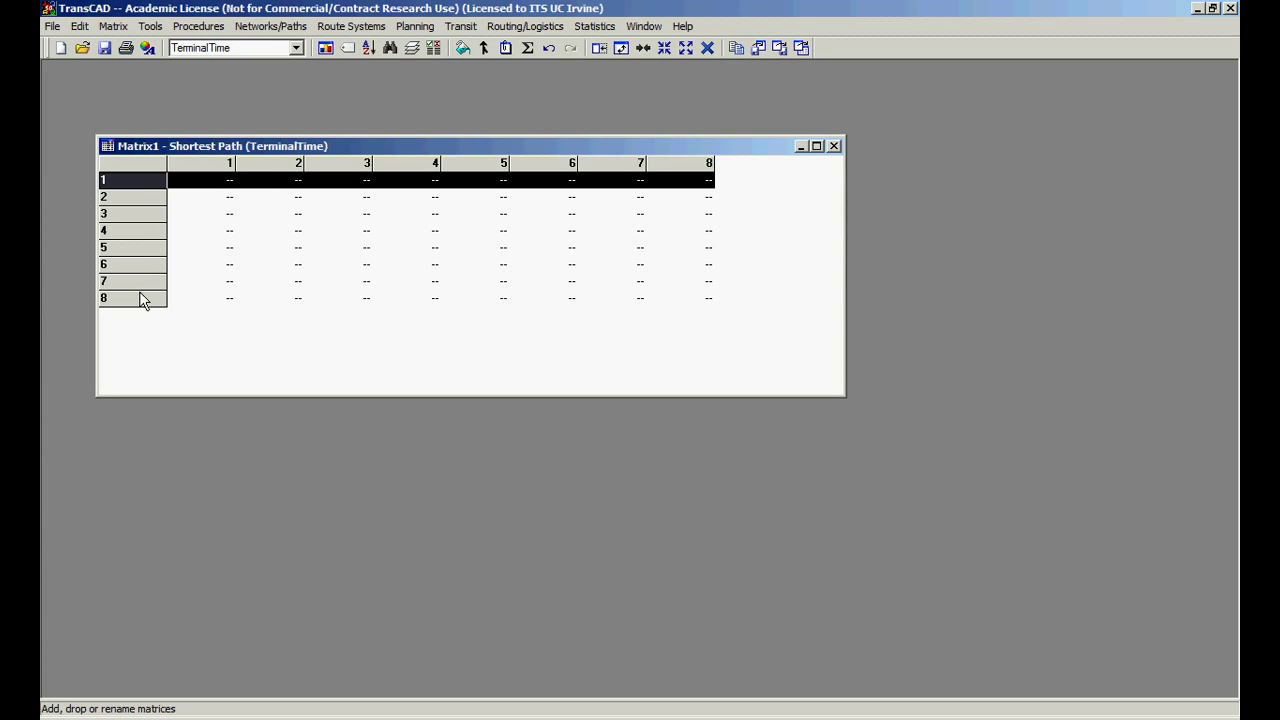
right_click(277, 192)
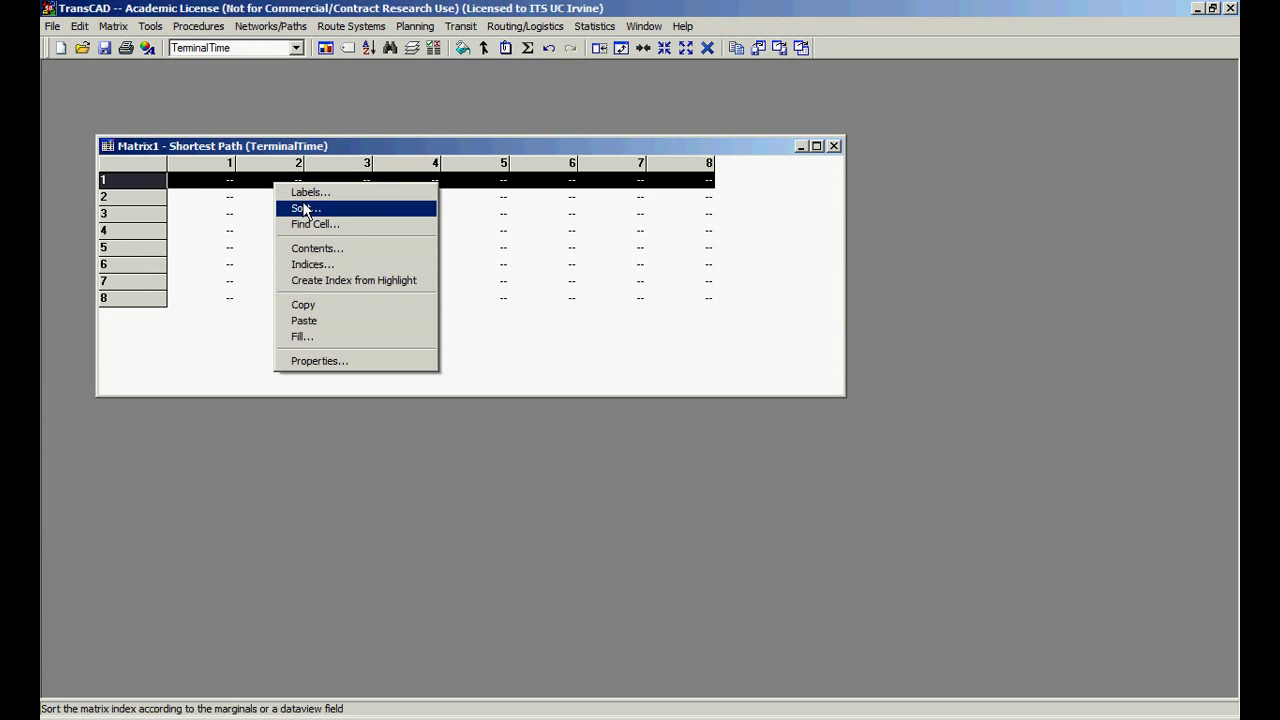
left_click(445, 18)
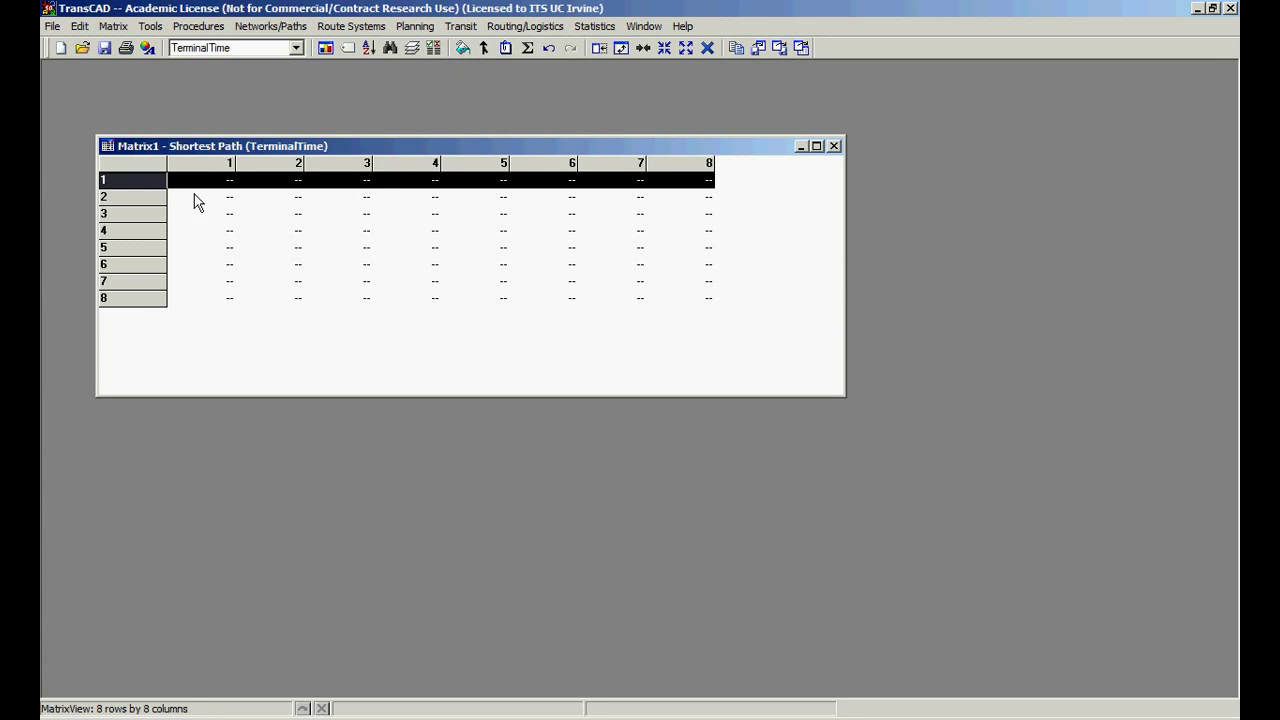
left_click(214, 163)
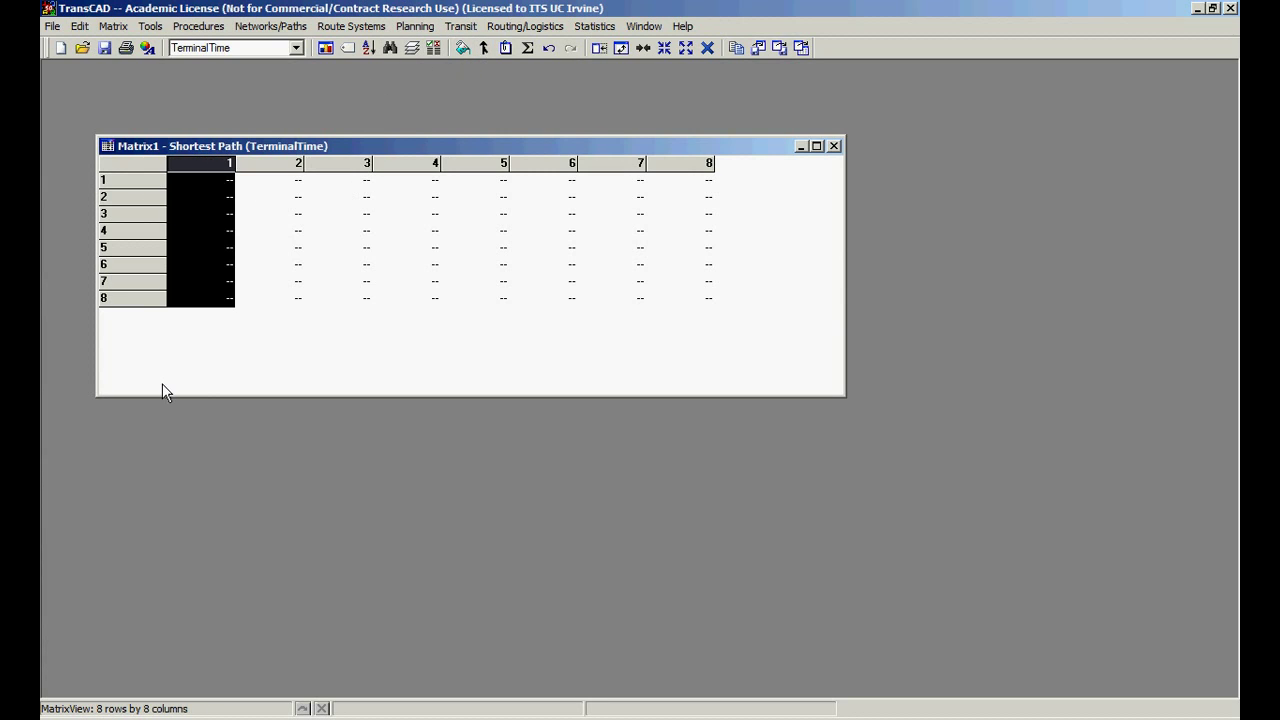
left_click(460, 48)
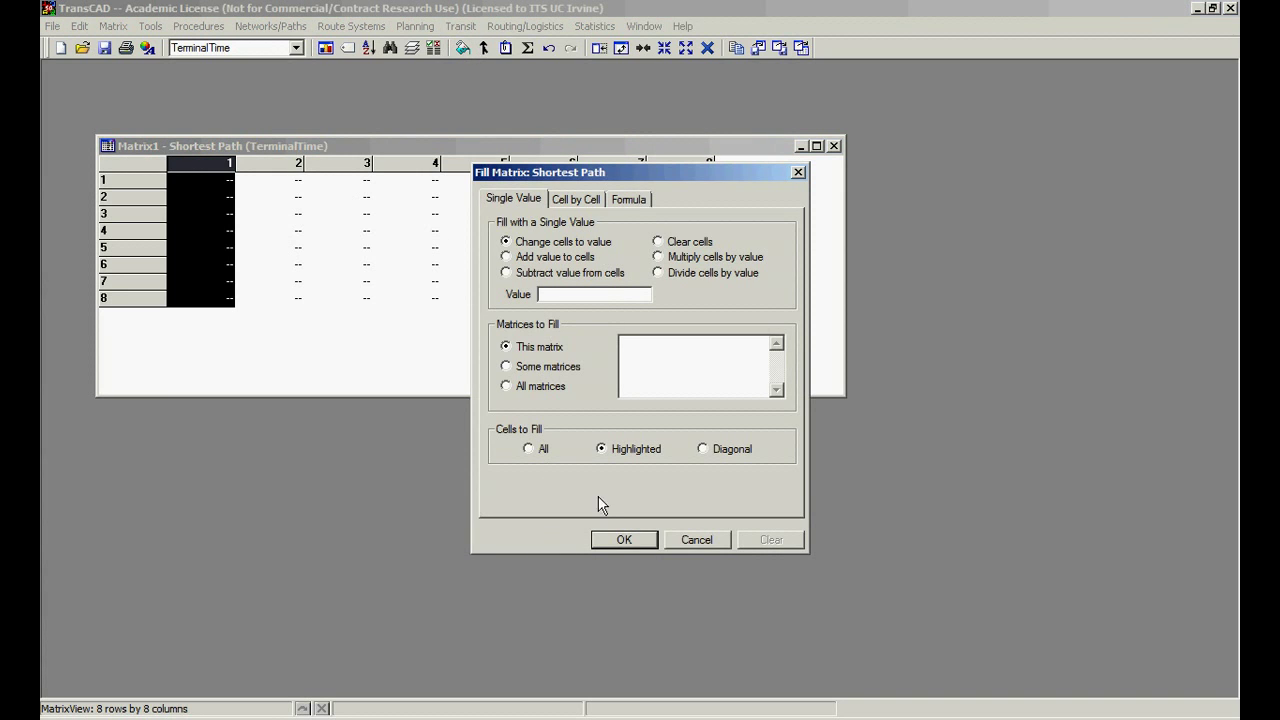
left_click(574, 294)
type("1")
left_click(620, 540)
Fill columns 7 and 8 with the value 0
left_click(366, 163)
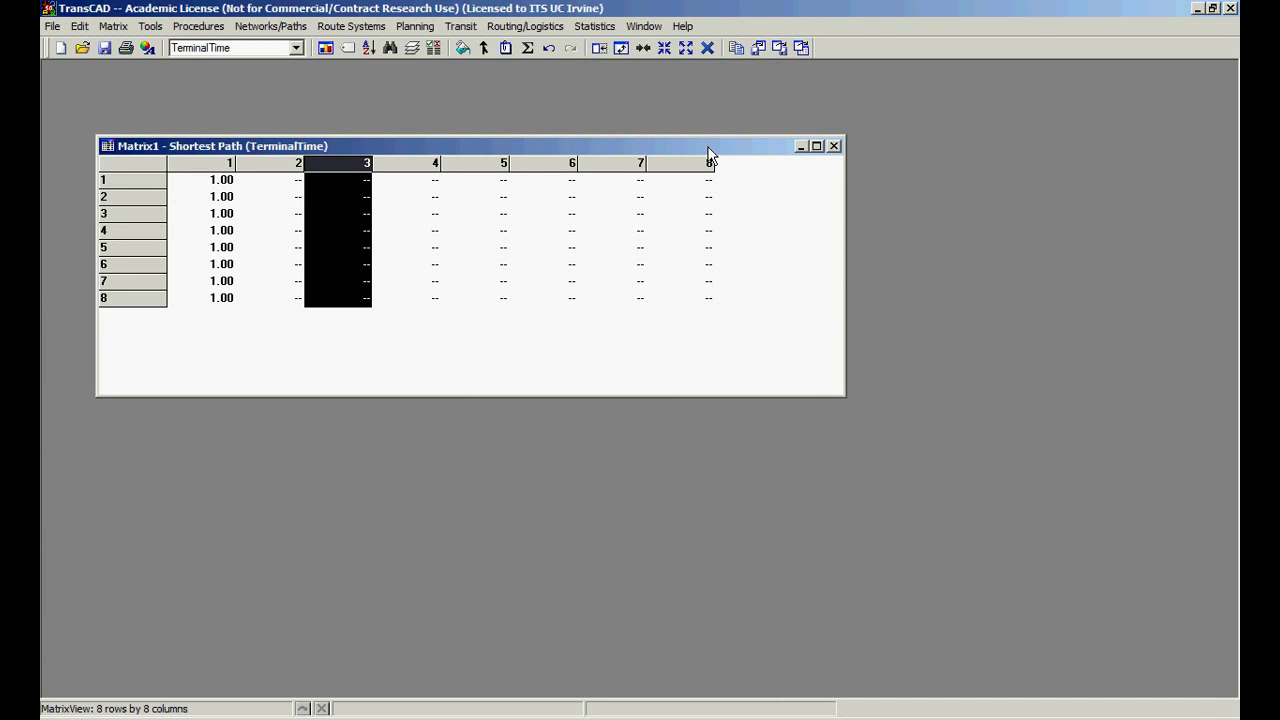
left_click_drag(636, 163, 686, 160)
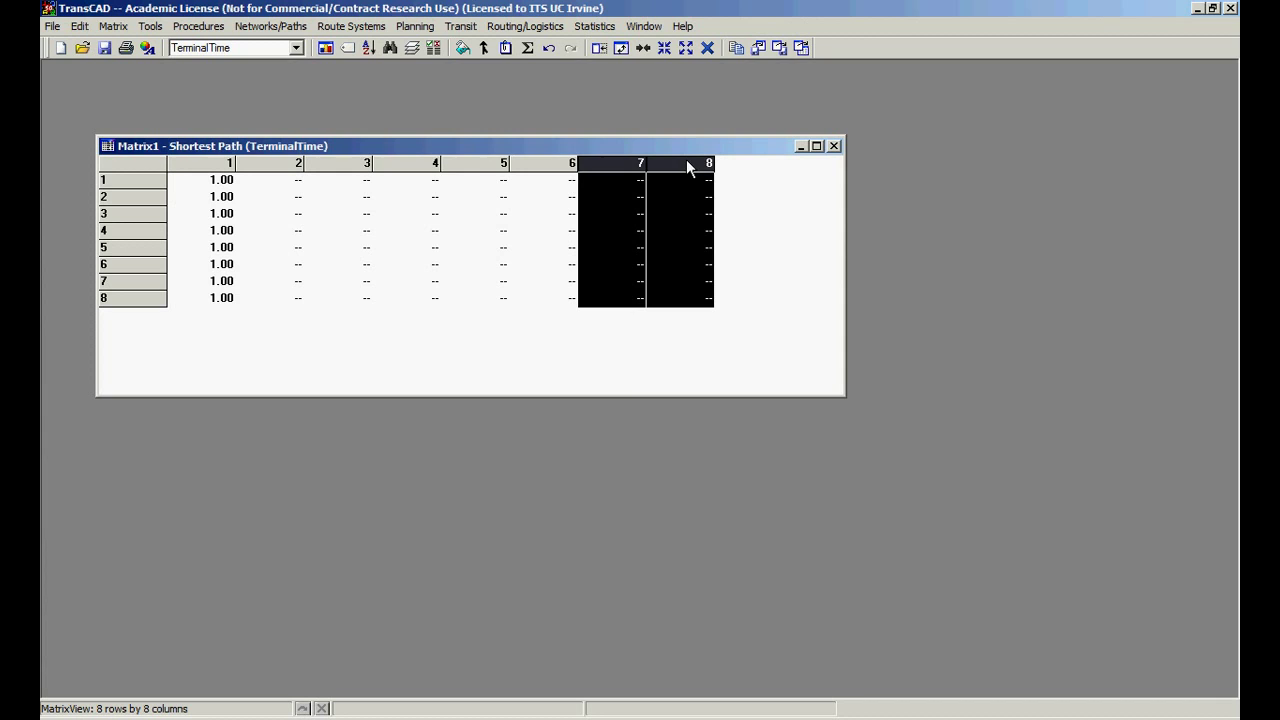
left_click(461, 47)
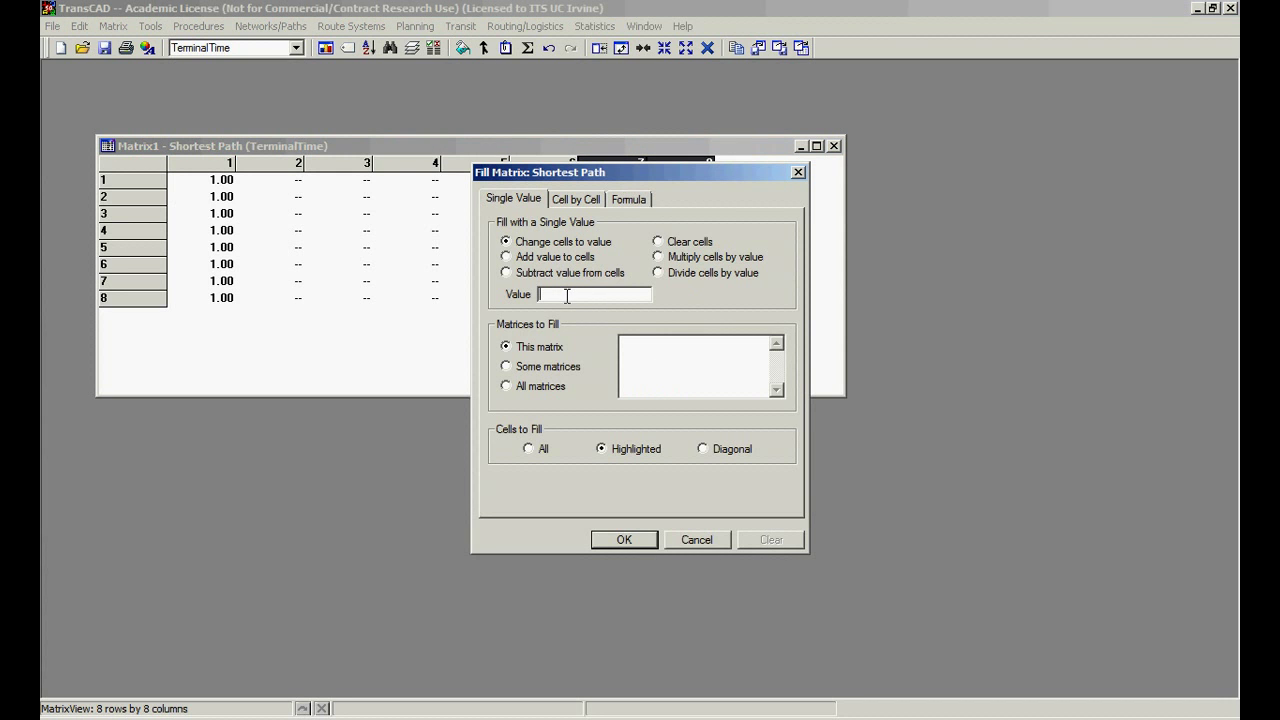
type("0")
left_click(624, 539)
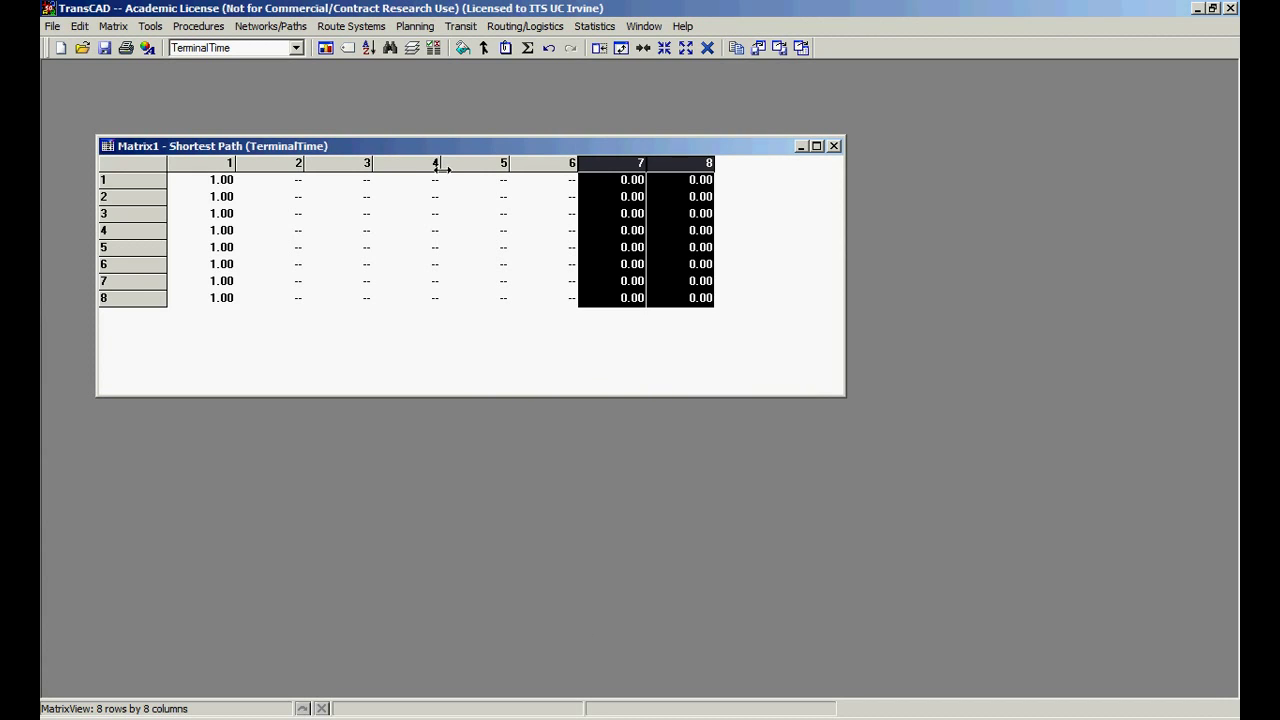
Fill columns 4 through 6 with the value 0.5
left_click_drag(420, 165, 560, 165)
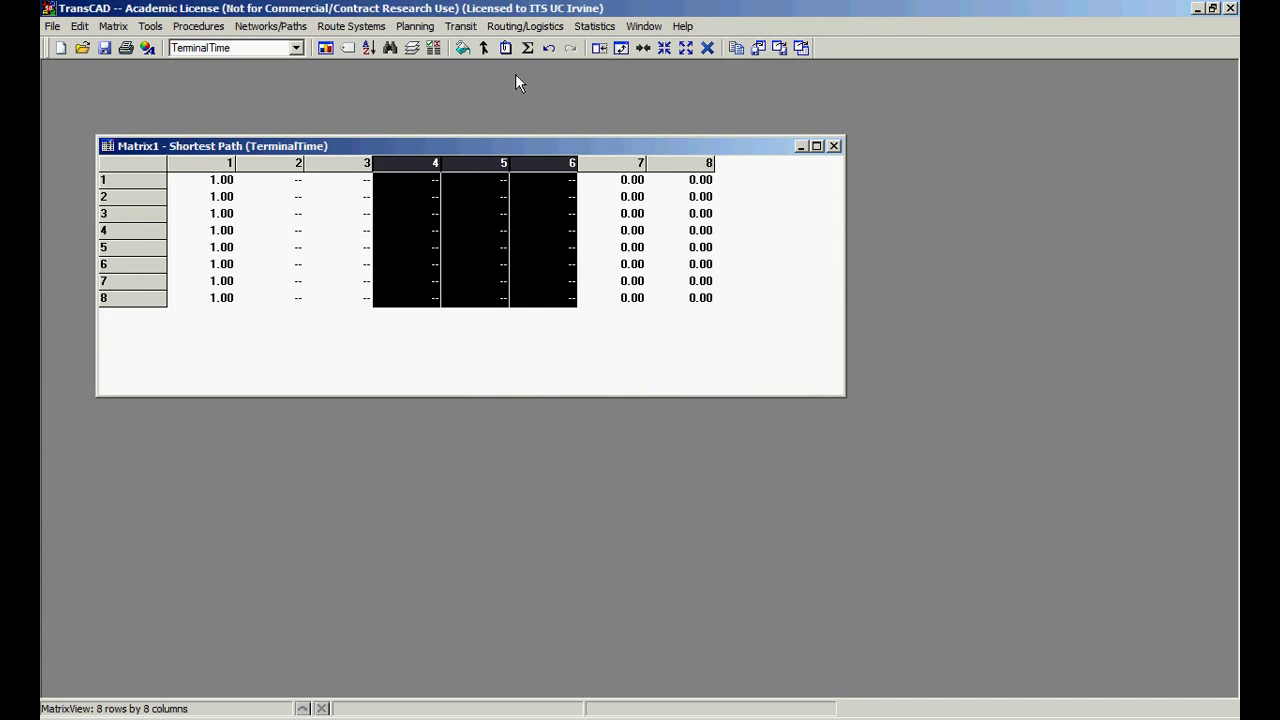
left_click(463, 48)
left_click(604, 294)
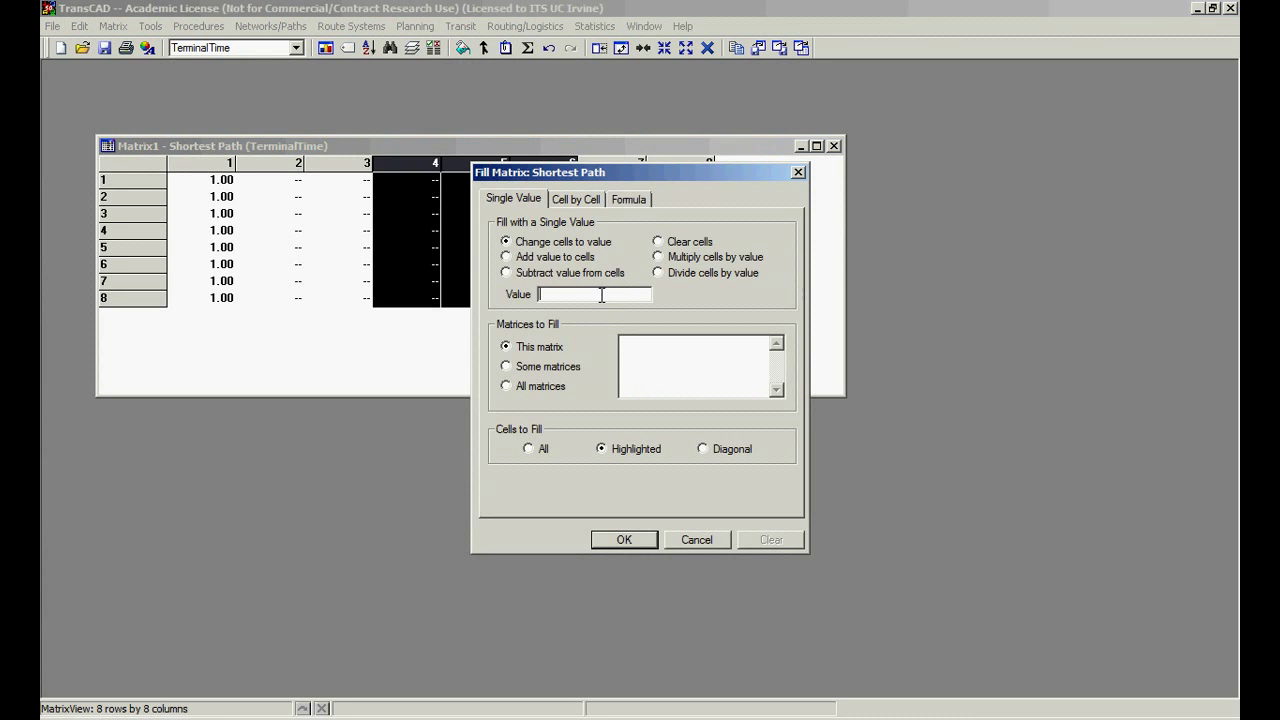
type("0.5")
left_click(624, 541)
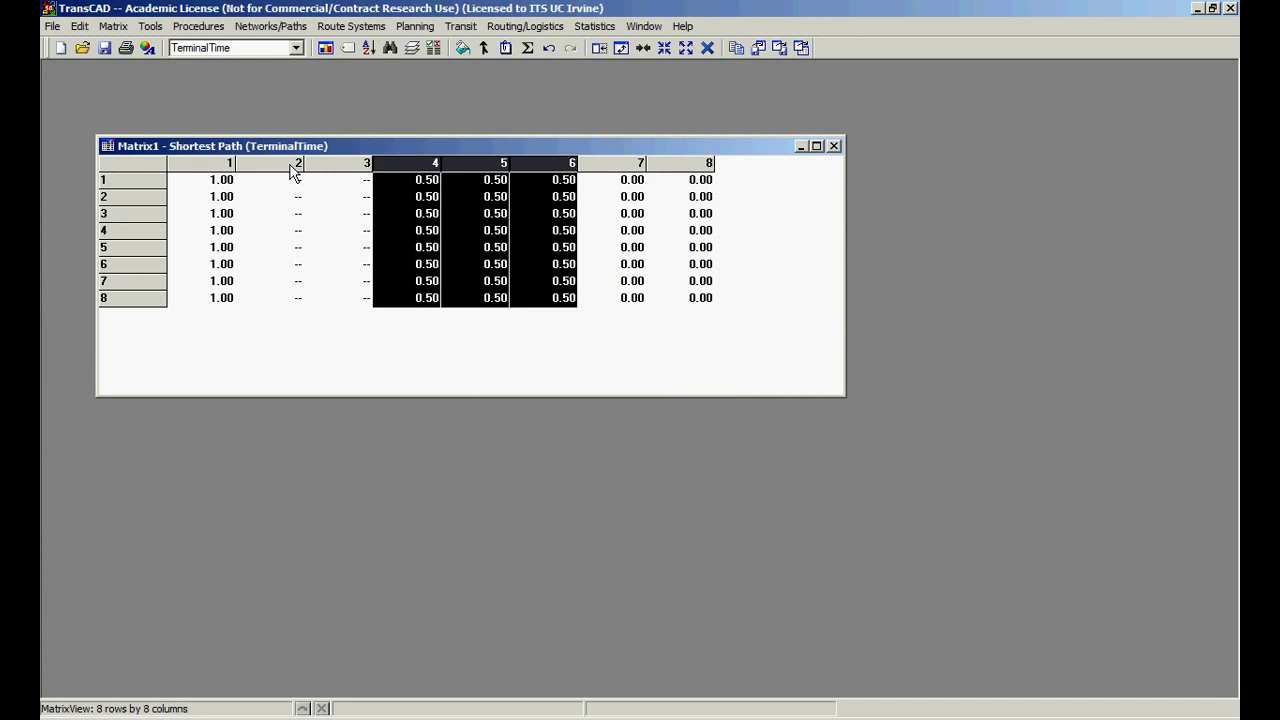
Fill columns 2 and 3 with 0.75 and clear the column selection
left_click_drag(290, 168, 322, 176)
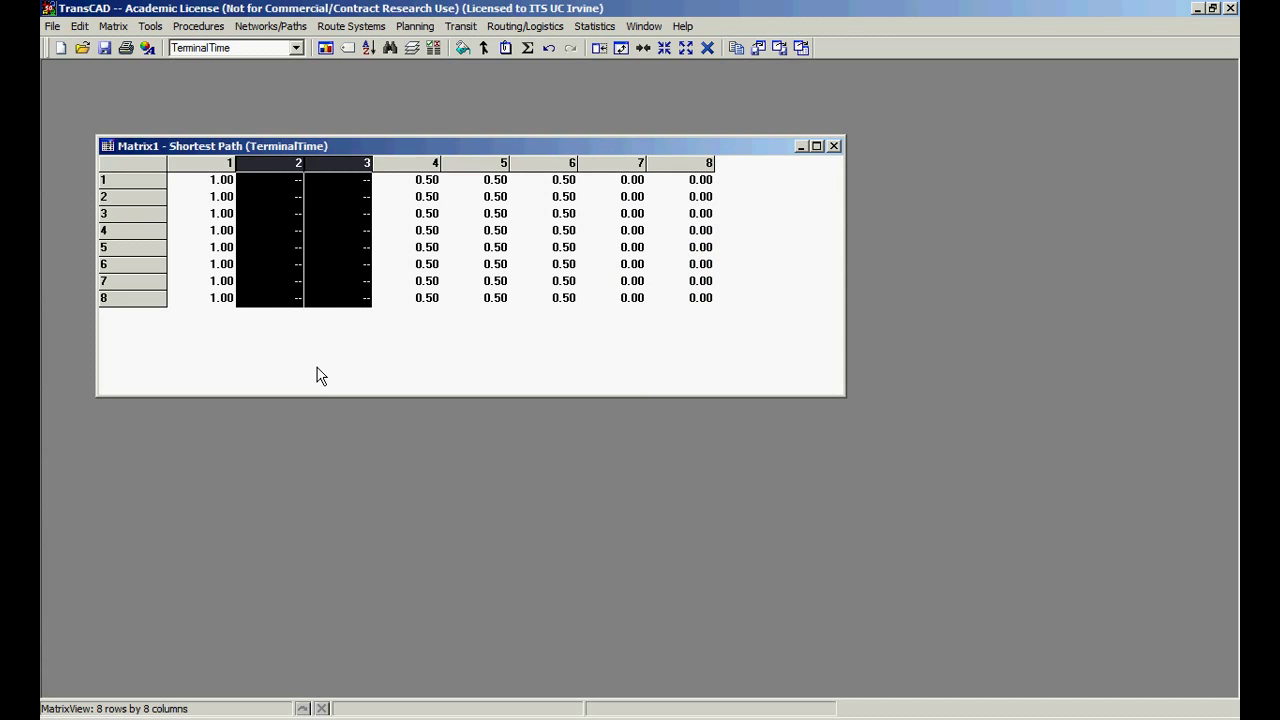
left_click(459, 48)
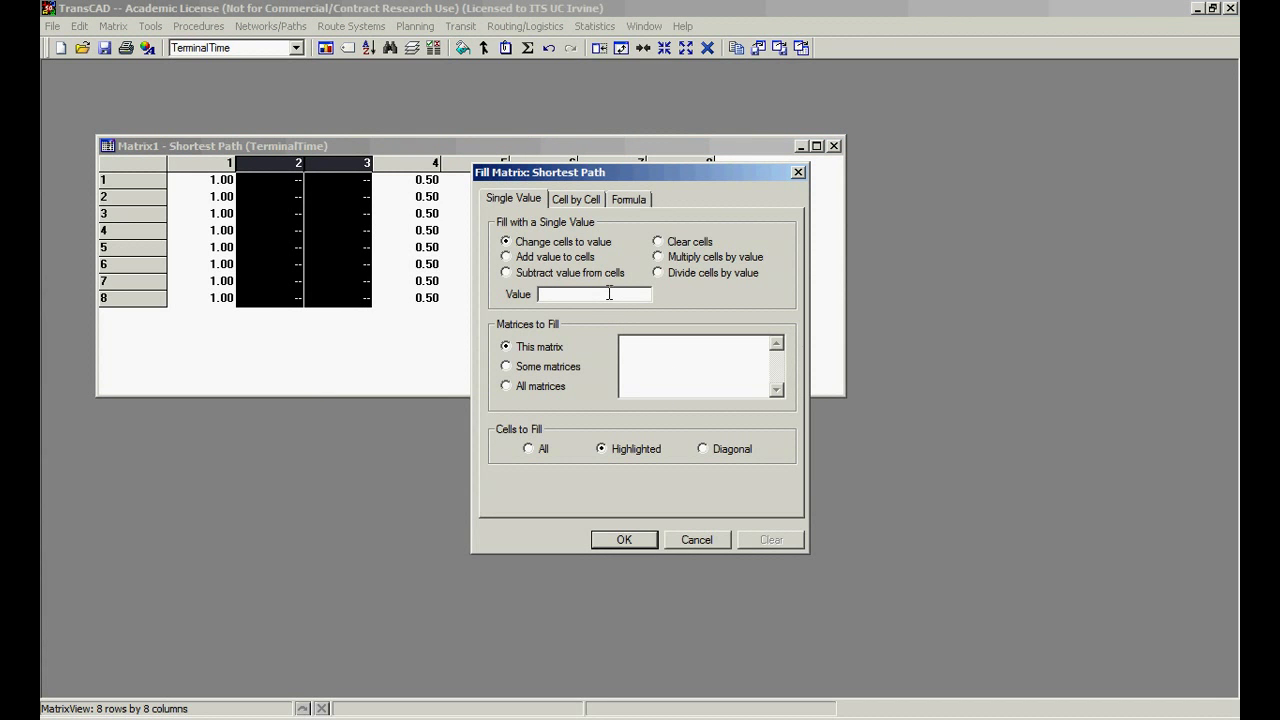
type("0.75")
left_click(624, 540)
left_click(418, 254)
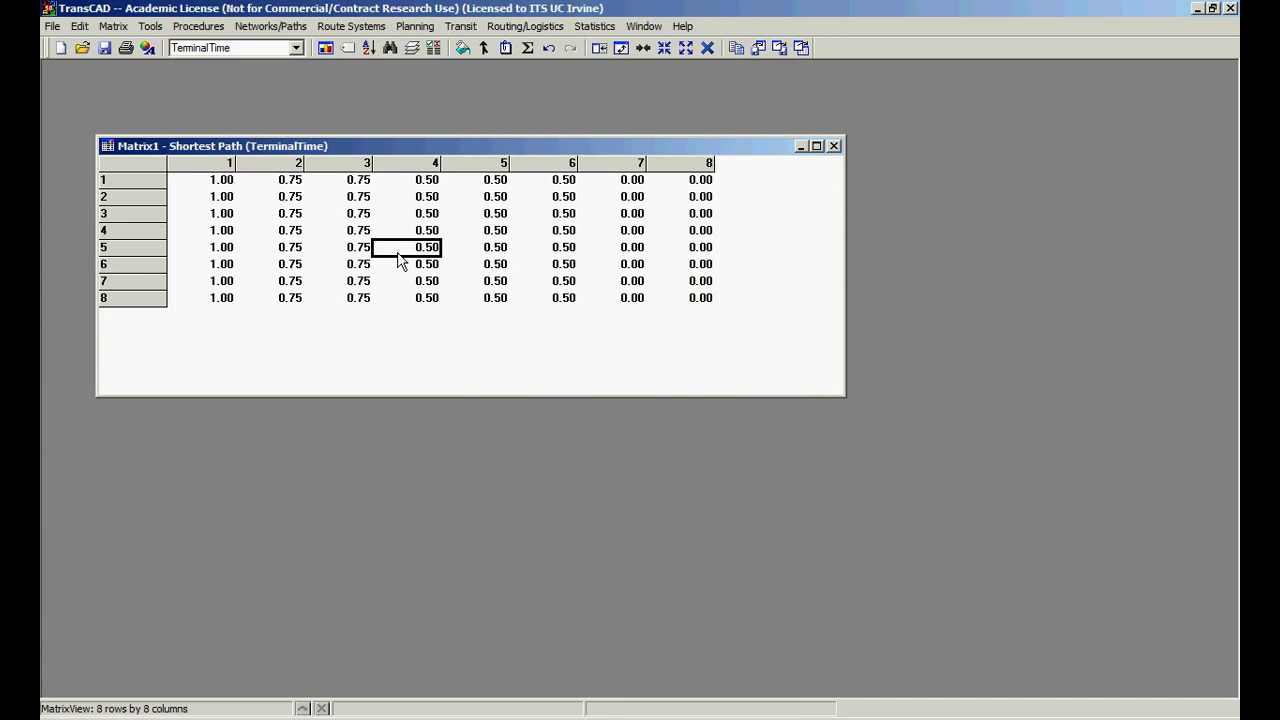
Add a fourth matrix to time.mtx and rename Matrix 4 to TotalTime
left_click(411, 48)
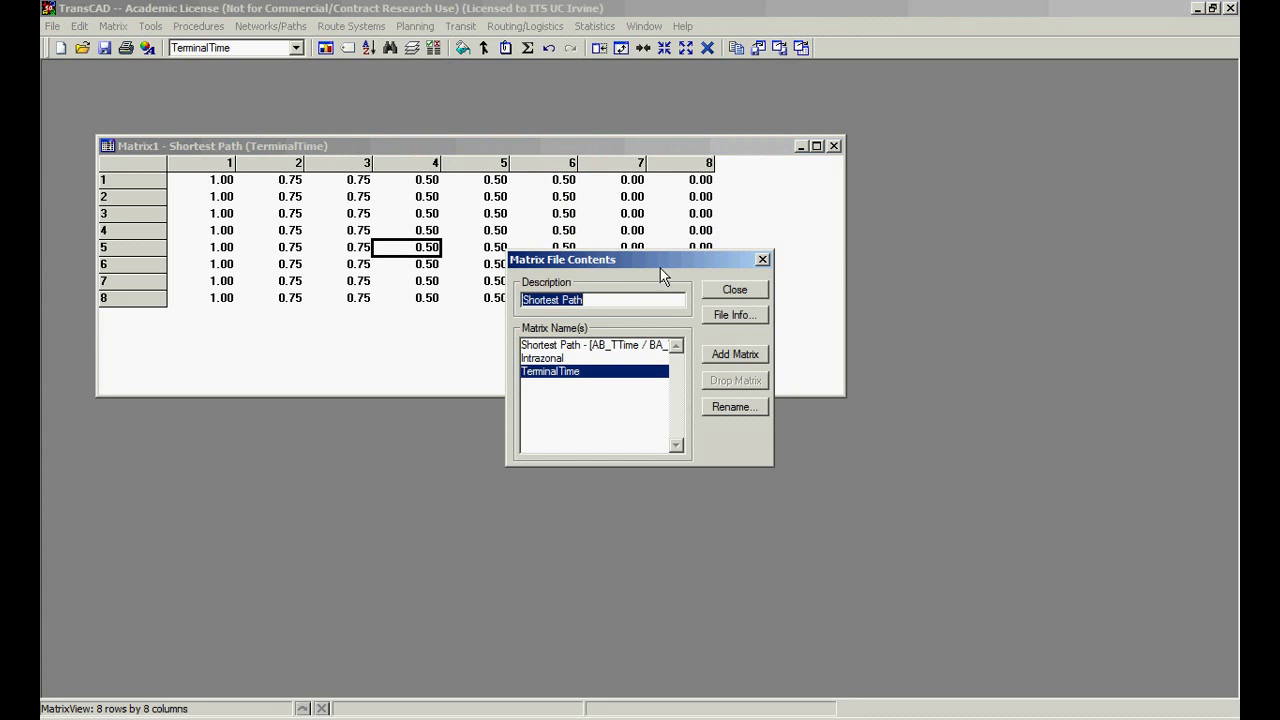
left_click(742, 354)
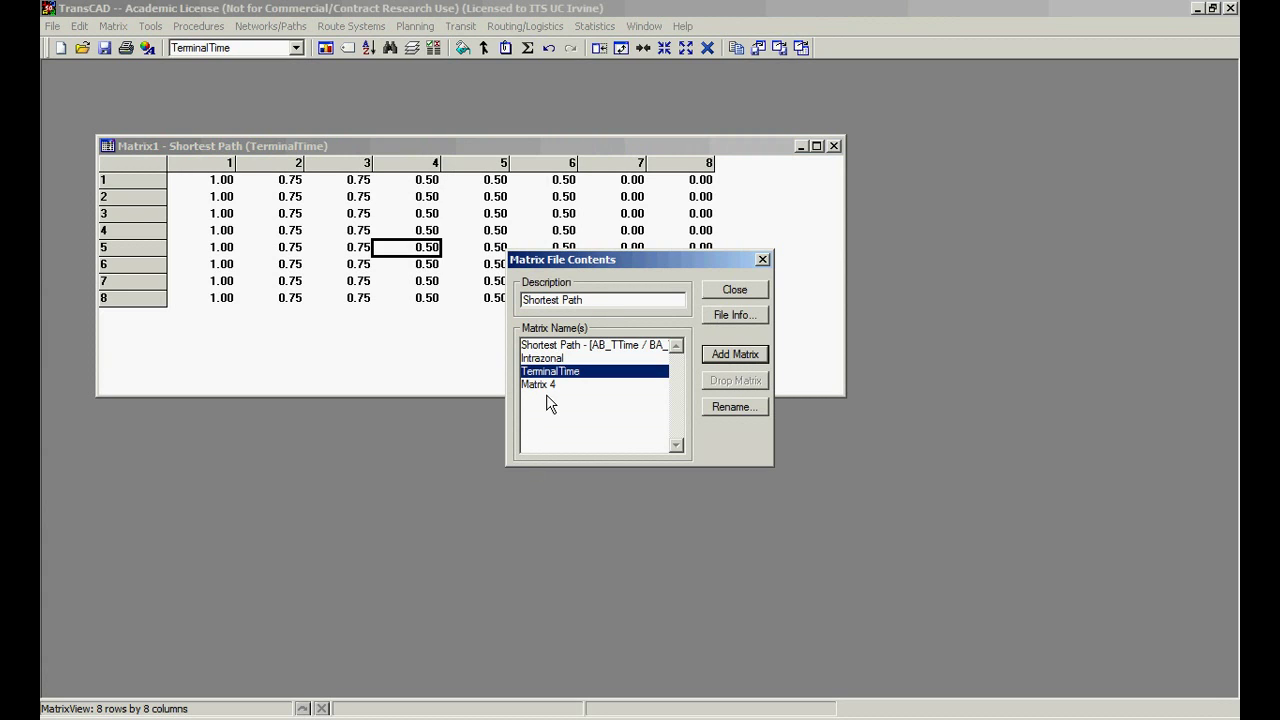
left_click(565, 386)
left_click(737, 411)
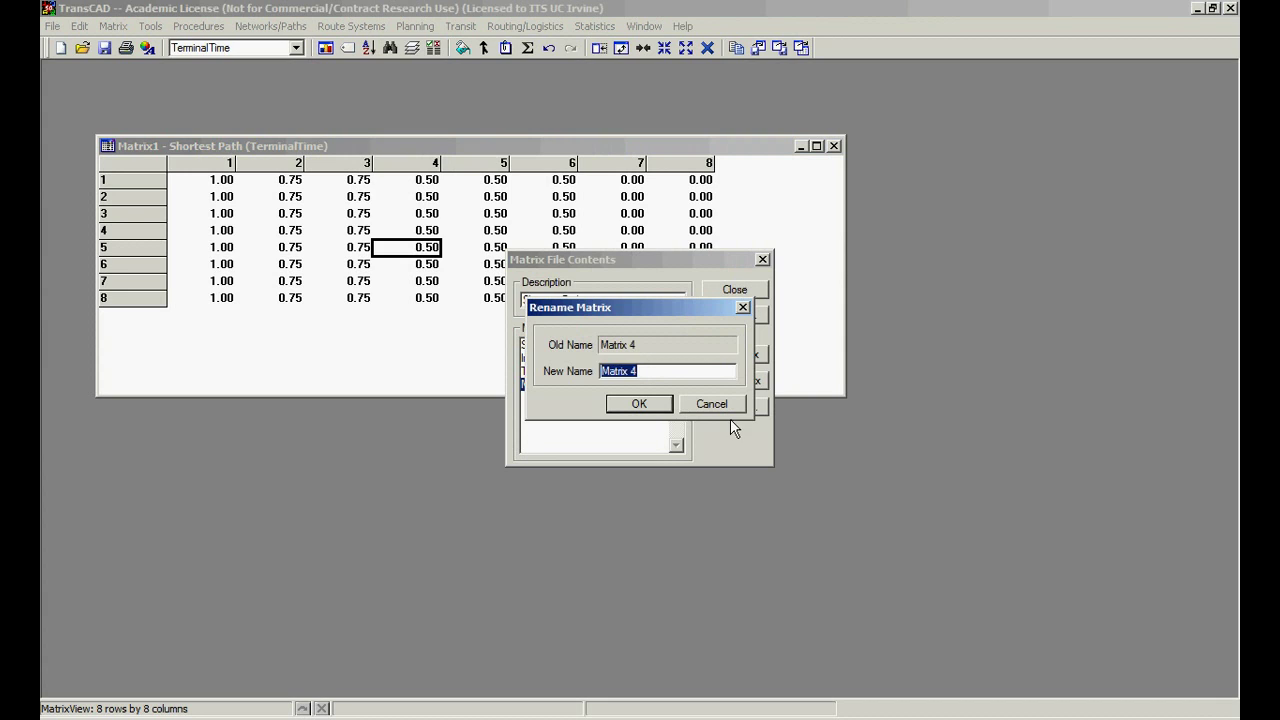
type("TotalTime")
left_click(658, 406)
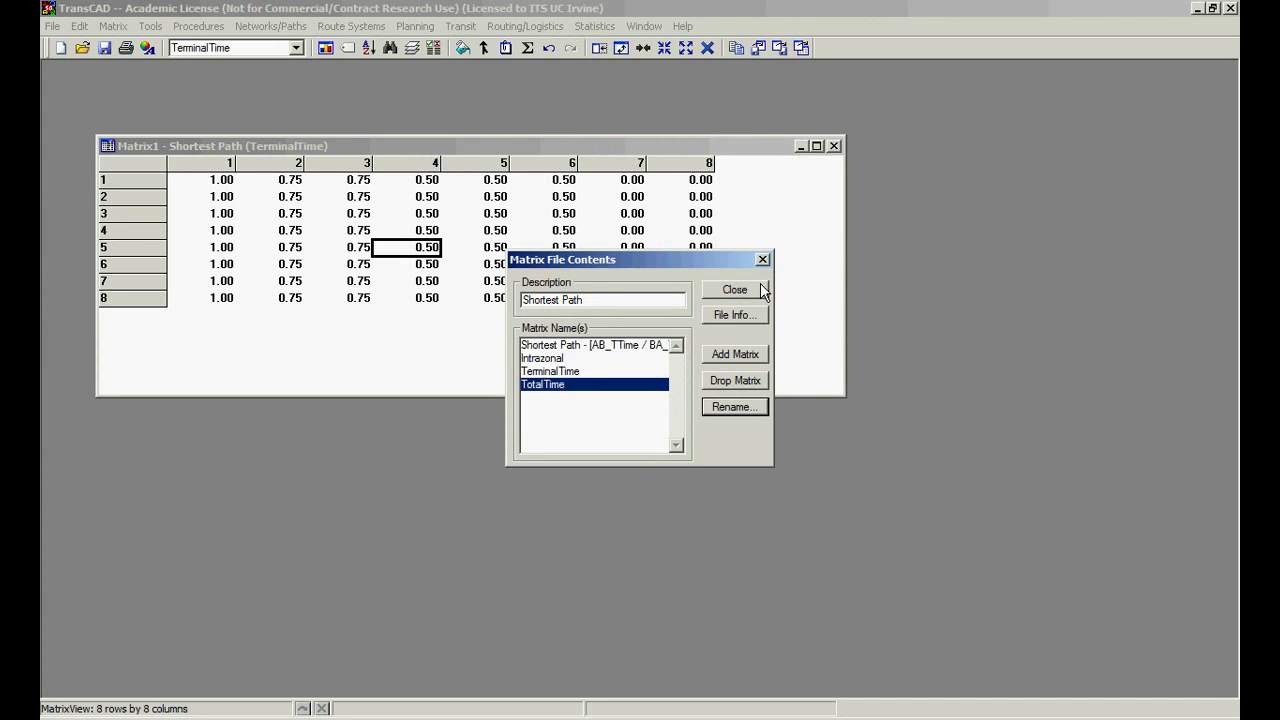
left_click(760, 287)
left_click(296, 47)
Display TotalTime and fill it with the formula [Intrazonal] + [TerminalTime]
left_click(203, 102)
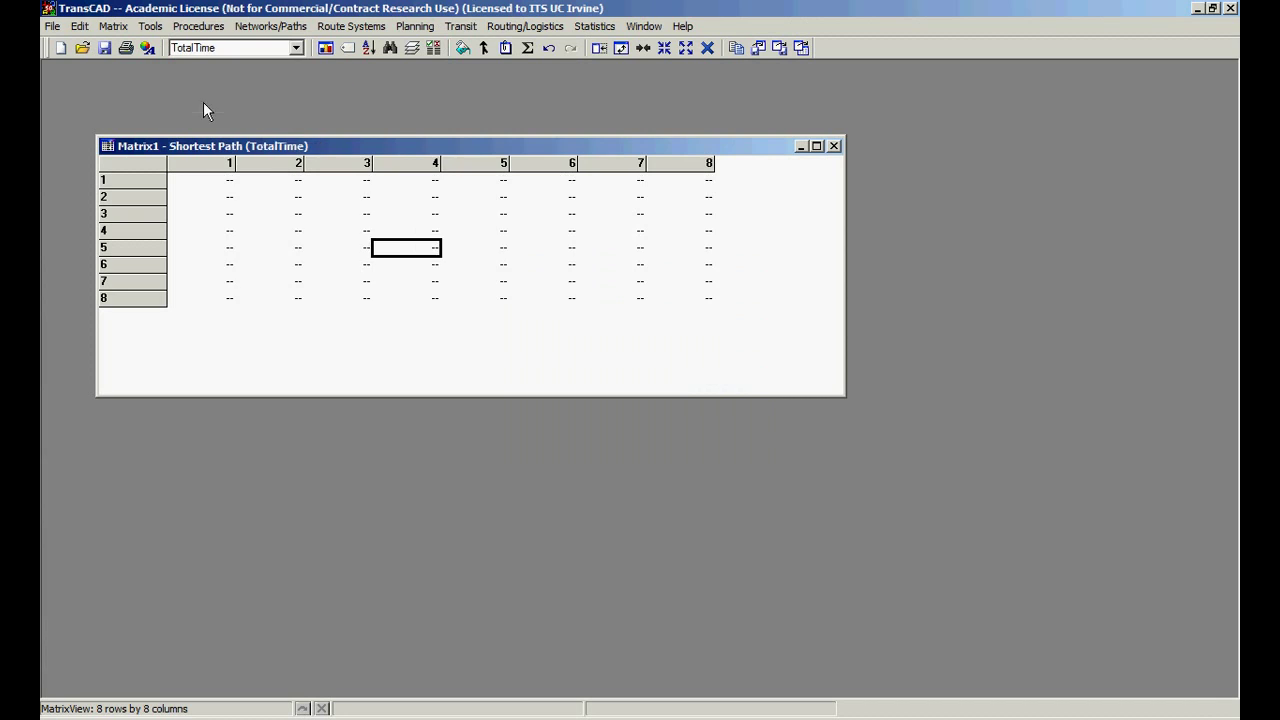
left_click(490, 231)
left_click(462, 47)
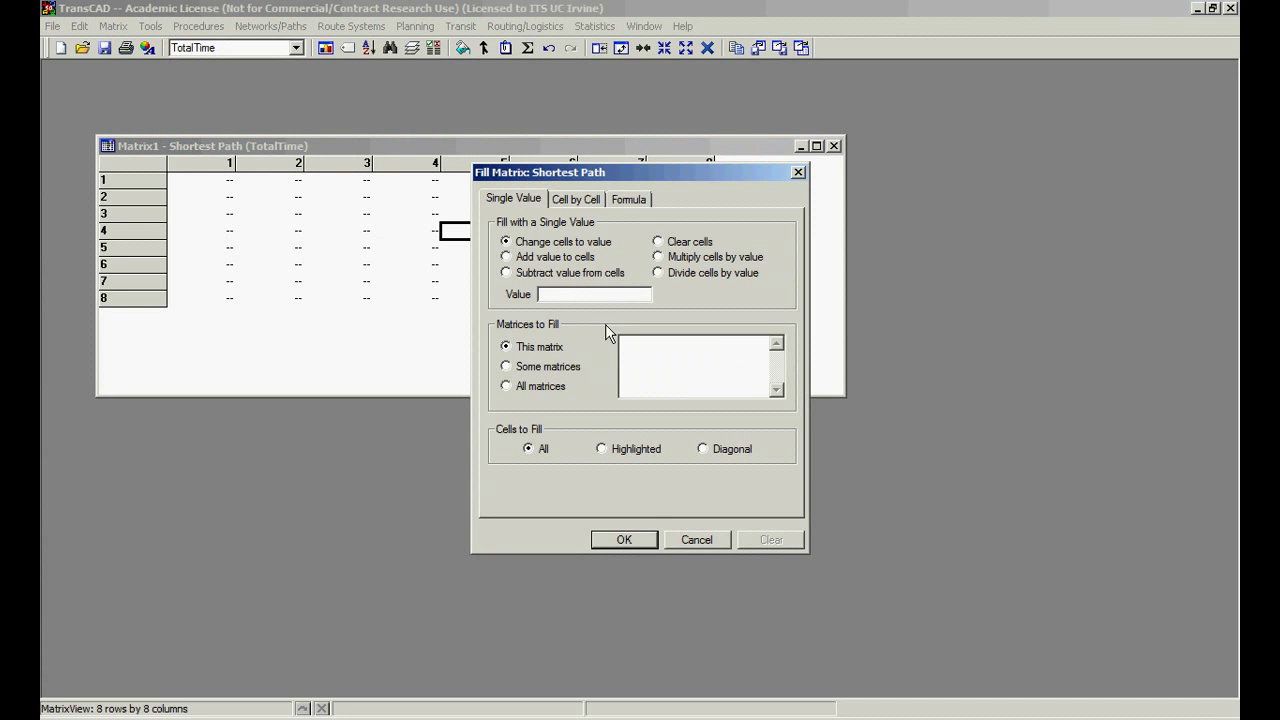
left_click(625, 200)
left_click(591, 347)
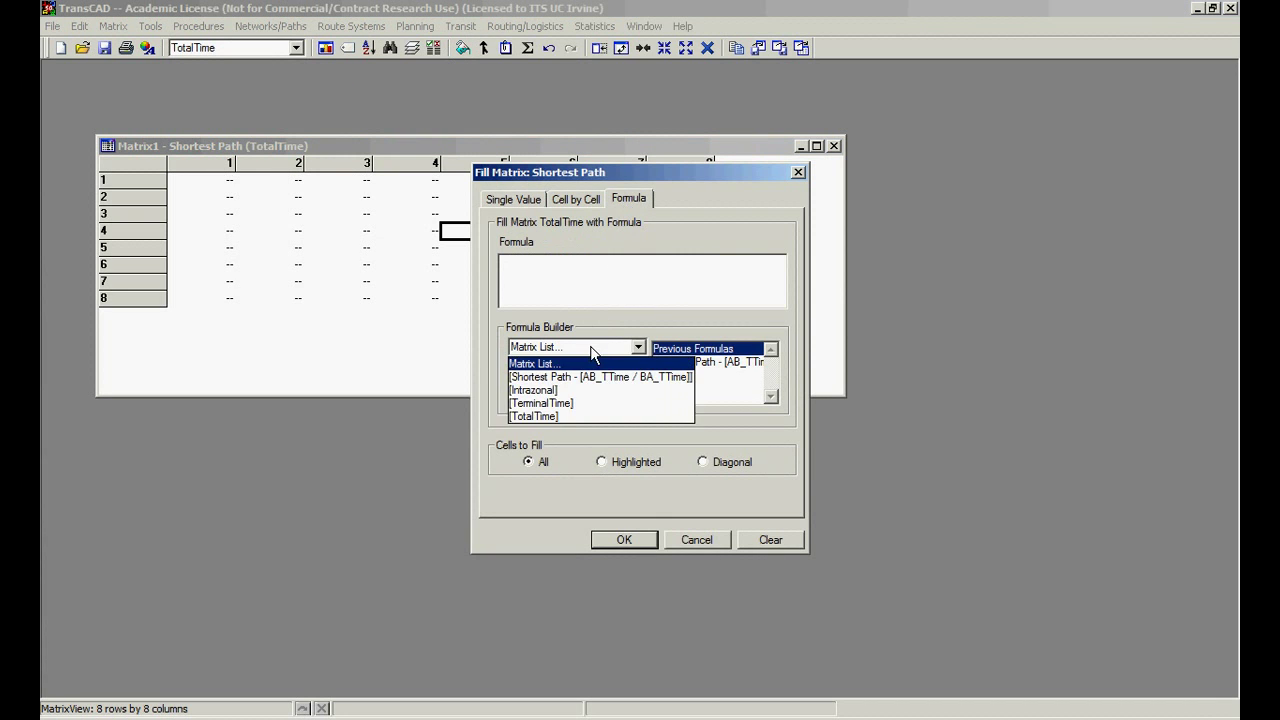
left_click(577, 389)
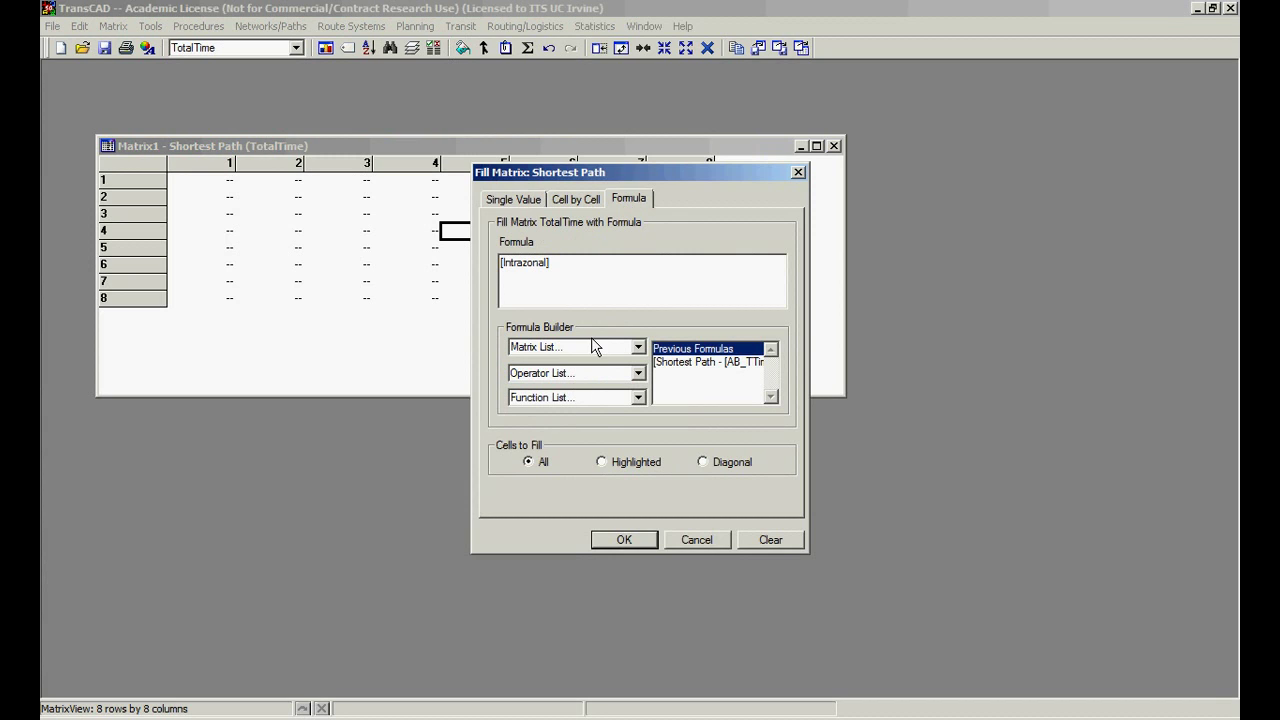
type("+")
left_click(619, 348)
left_click(600, 403)
left_click(624, 540)
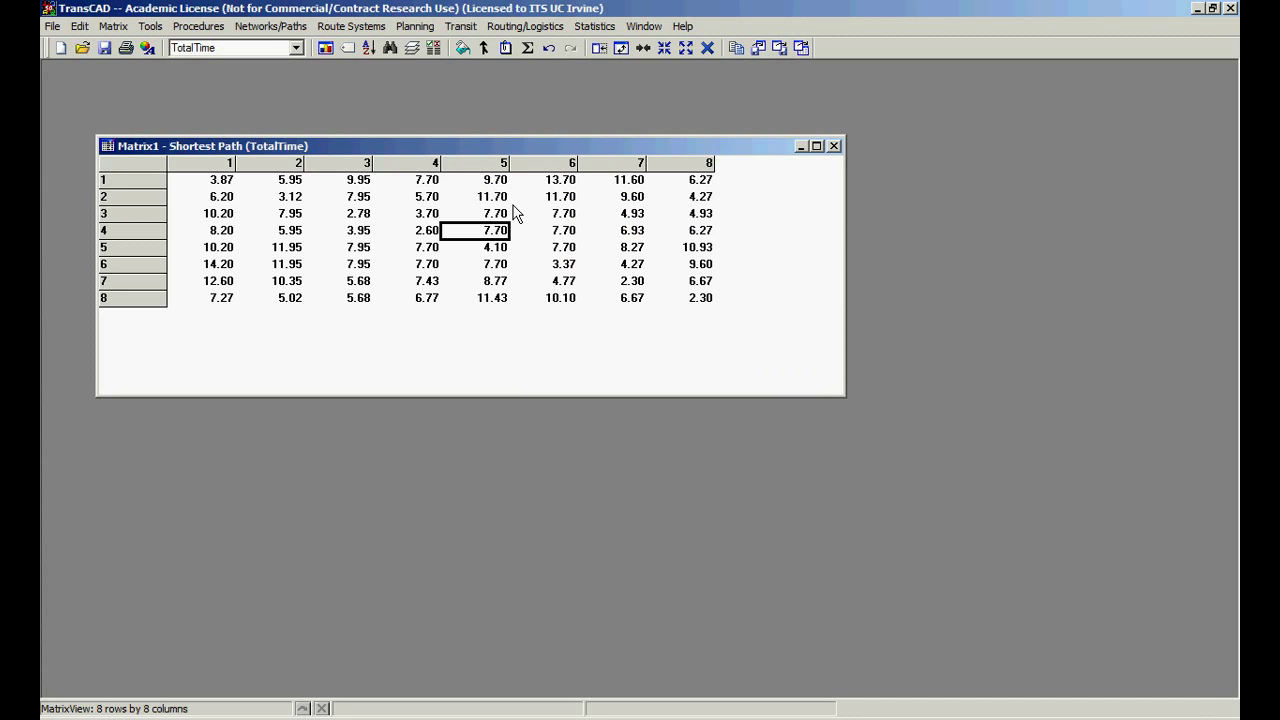
Cycle through Intrazonal, TerminalTime, Shortest Path and TotalTime to compare their cell values
left_click(593, 232)
left_click(236, 48)
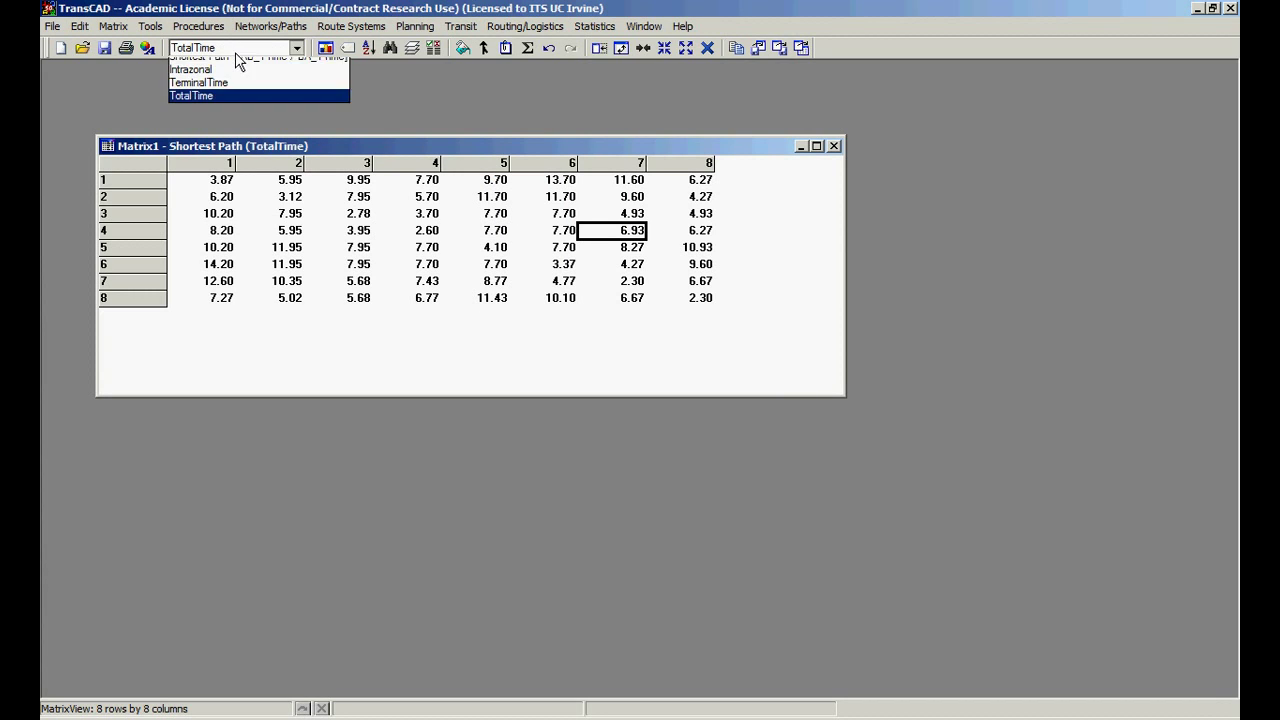
left_click(233, 78)
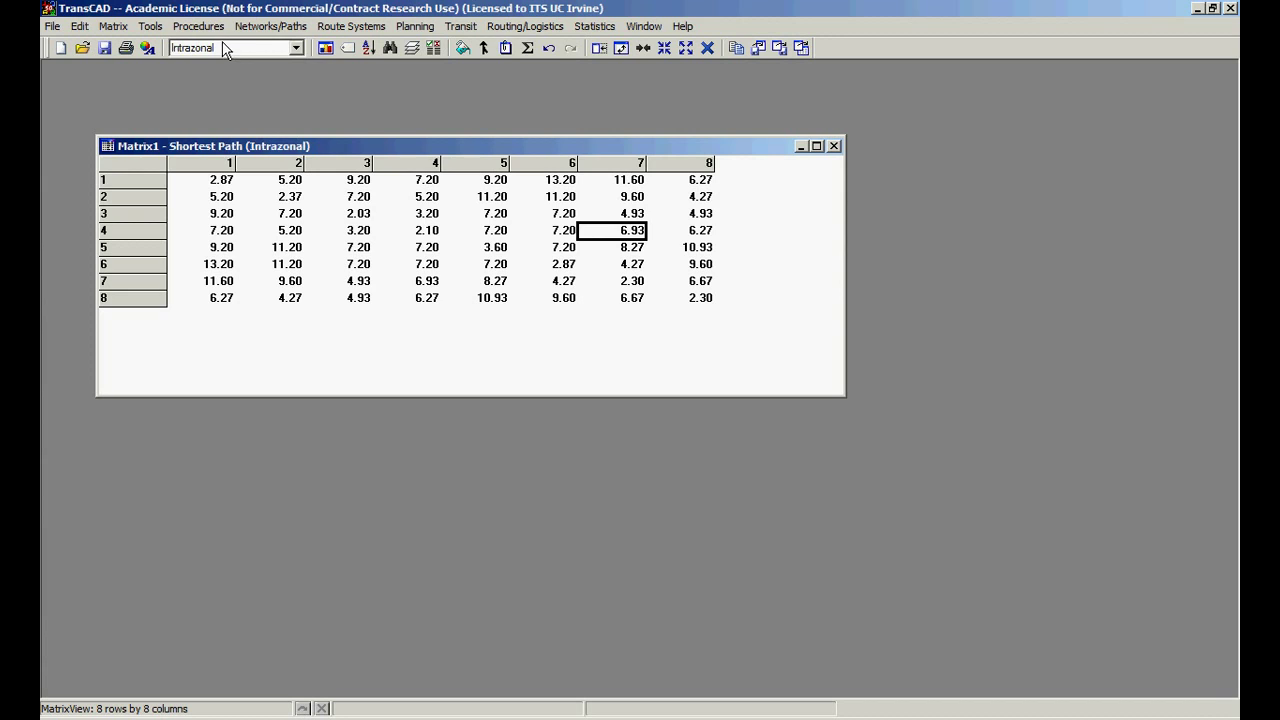
left_click(232, 48)
left_click(226, 93)
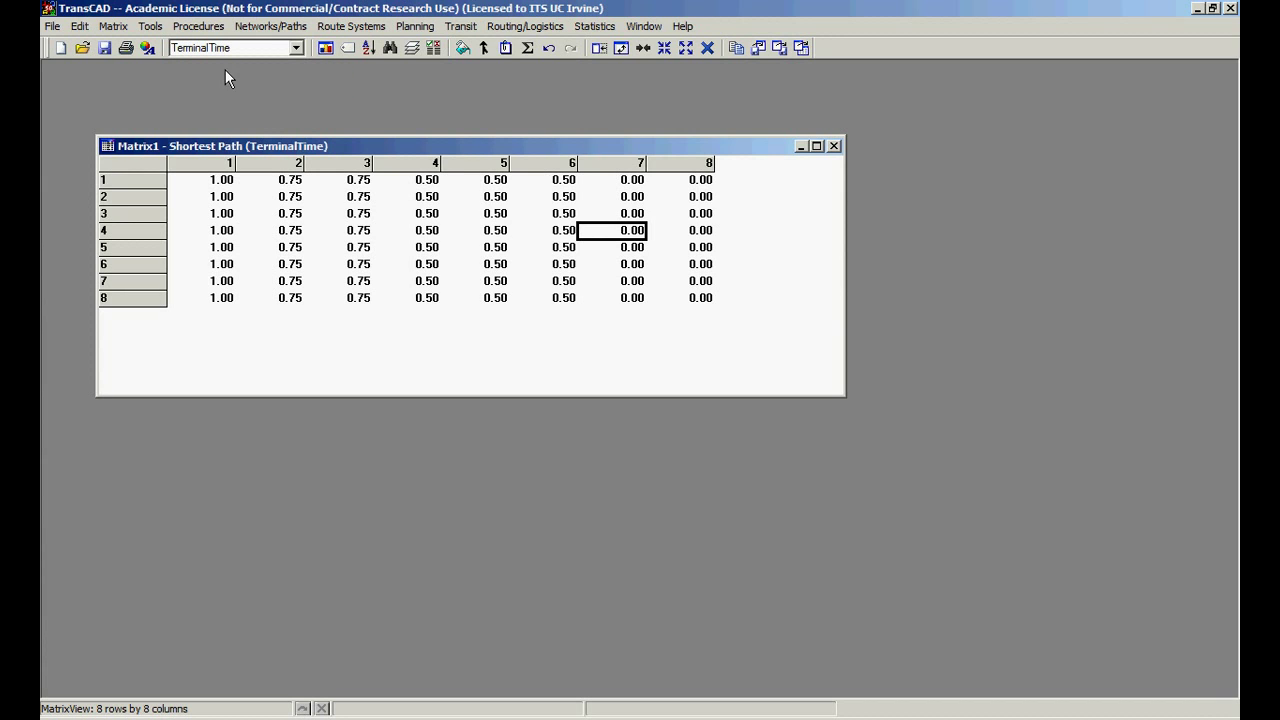
left_click(230, 48)
left_click(232, 66)
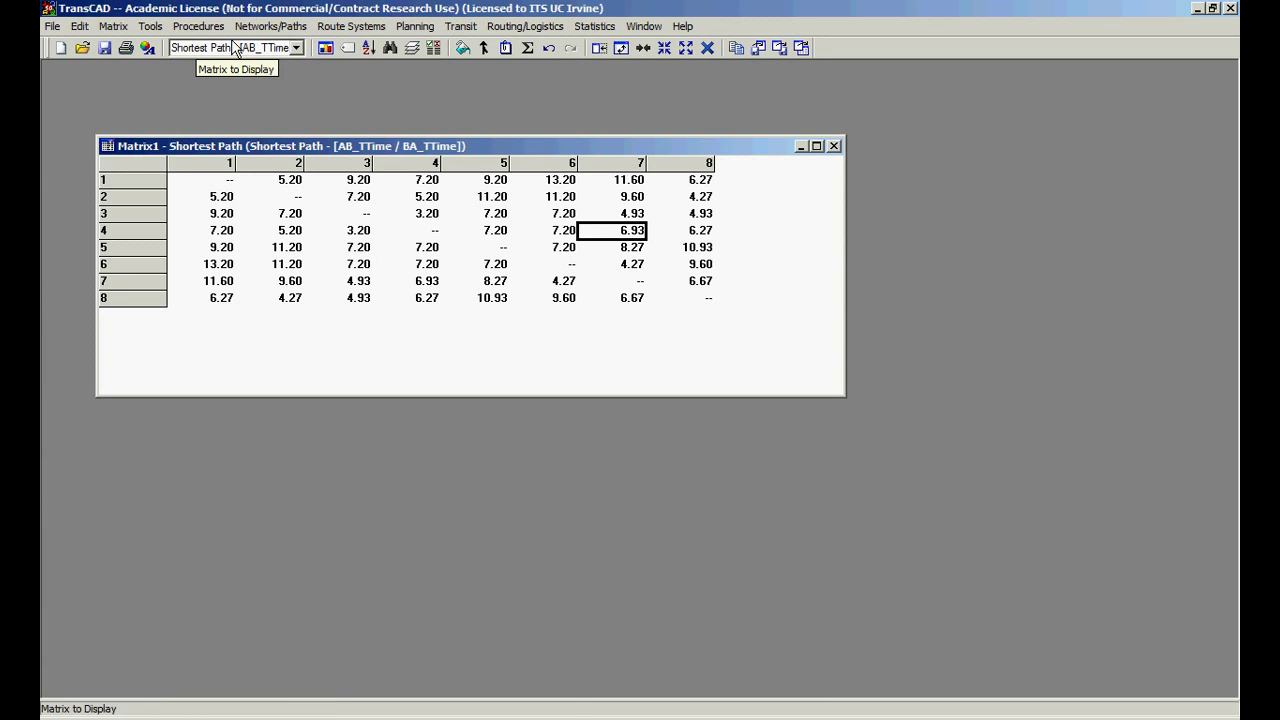
left_click(232, 48)
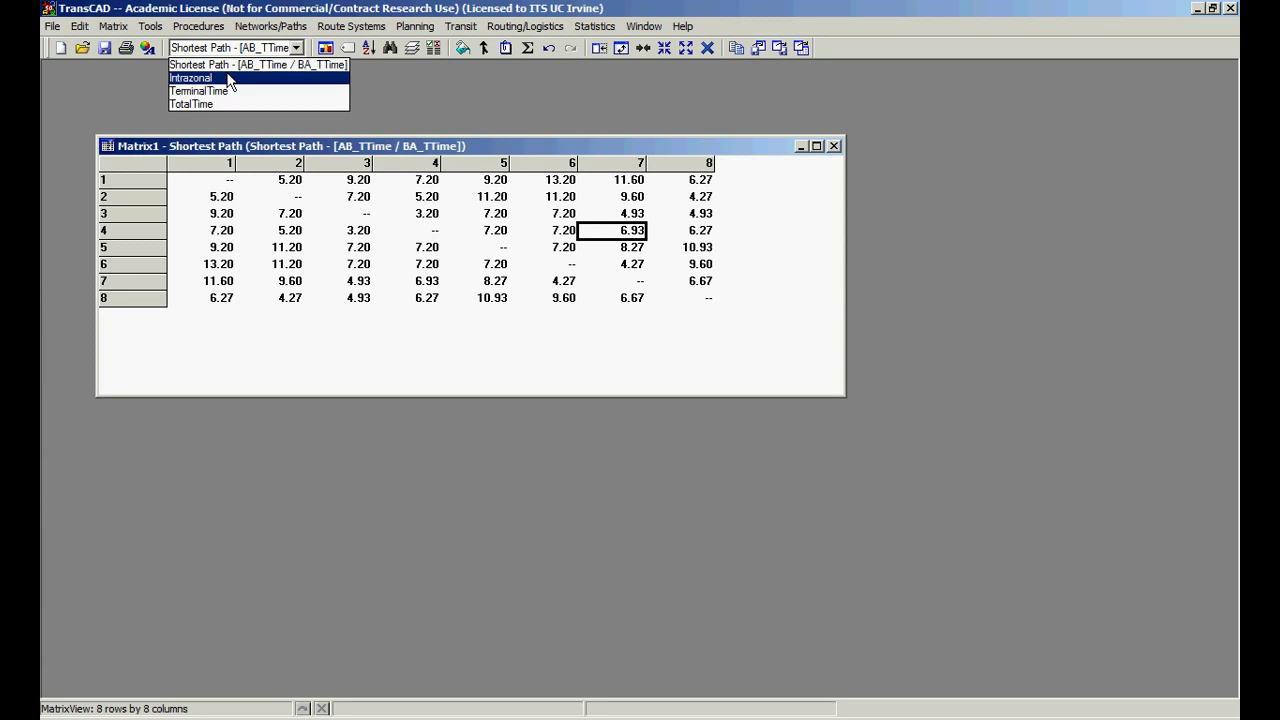
left_click(226, 104)
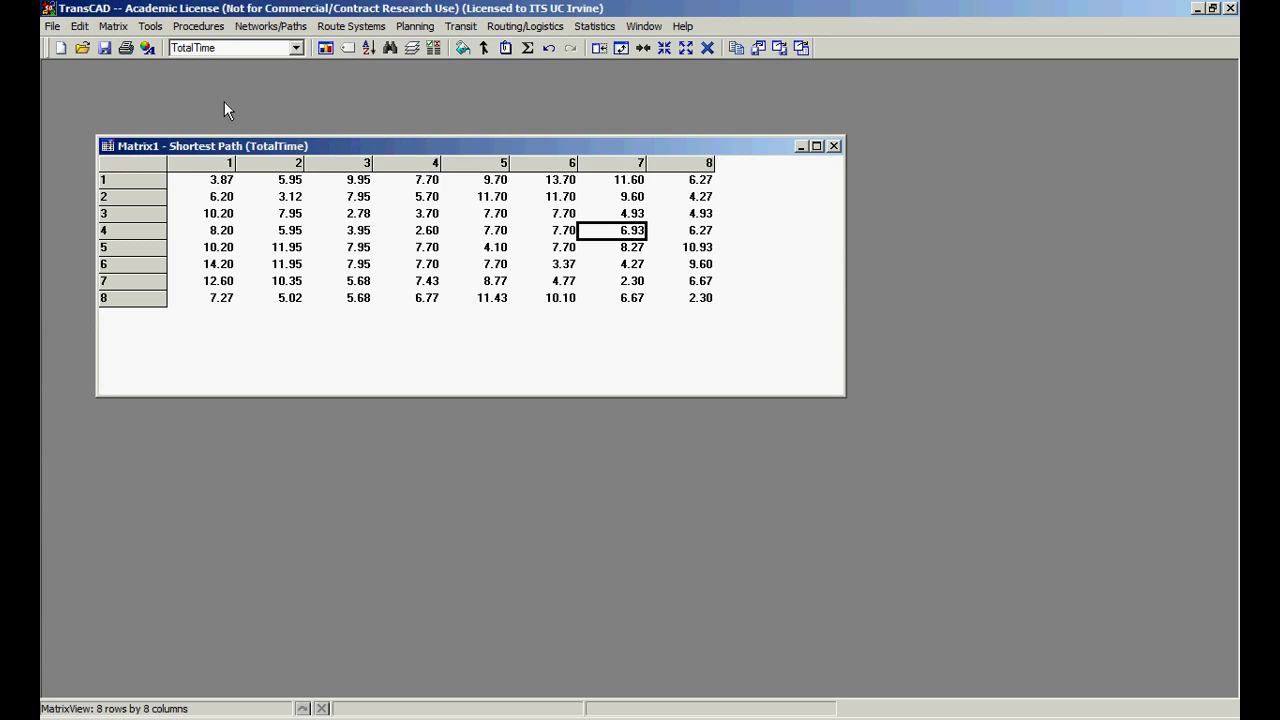
left_click(432, 218)
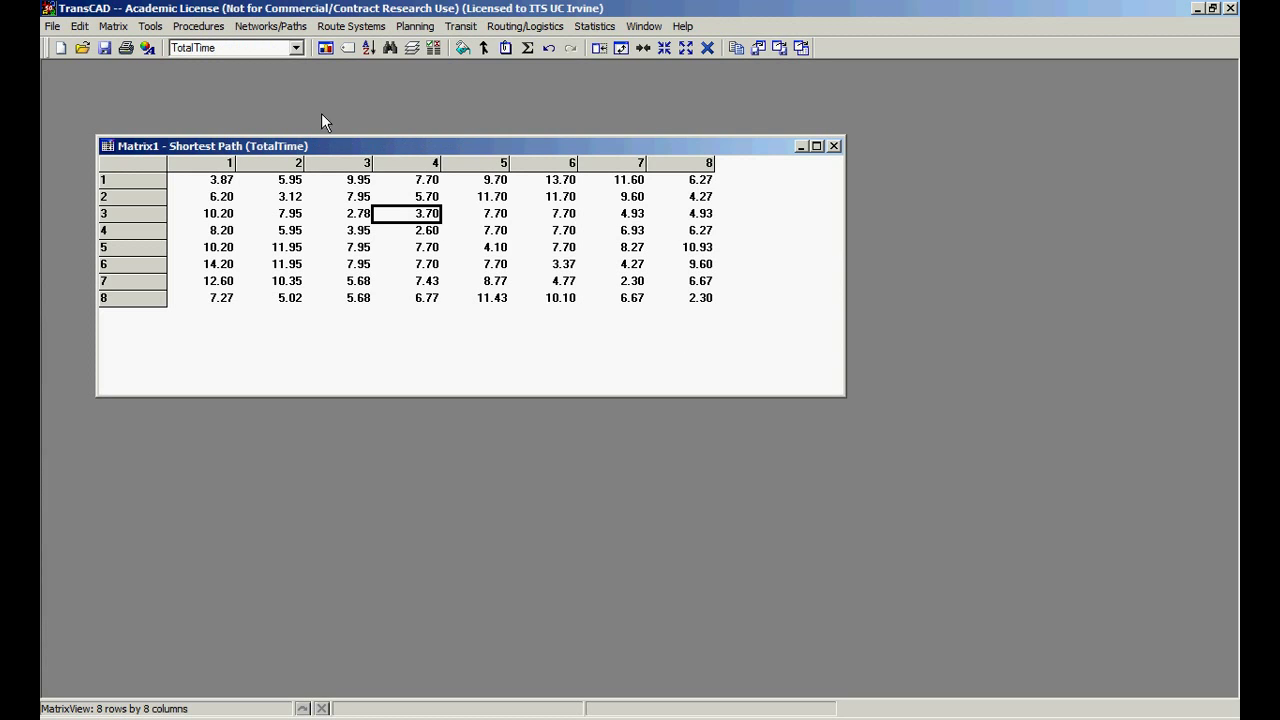
left_click(295, 48)
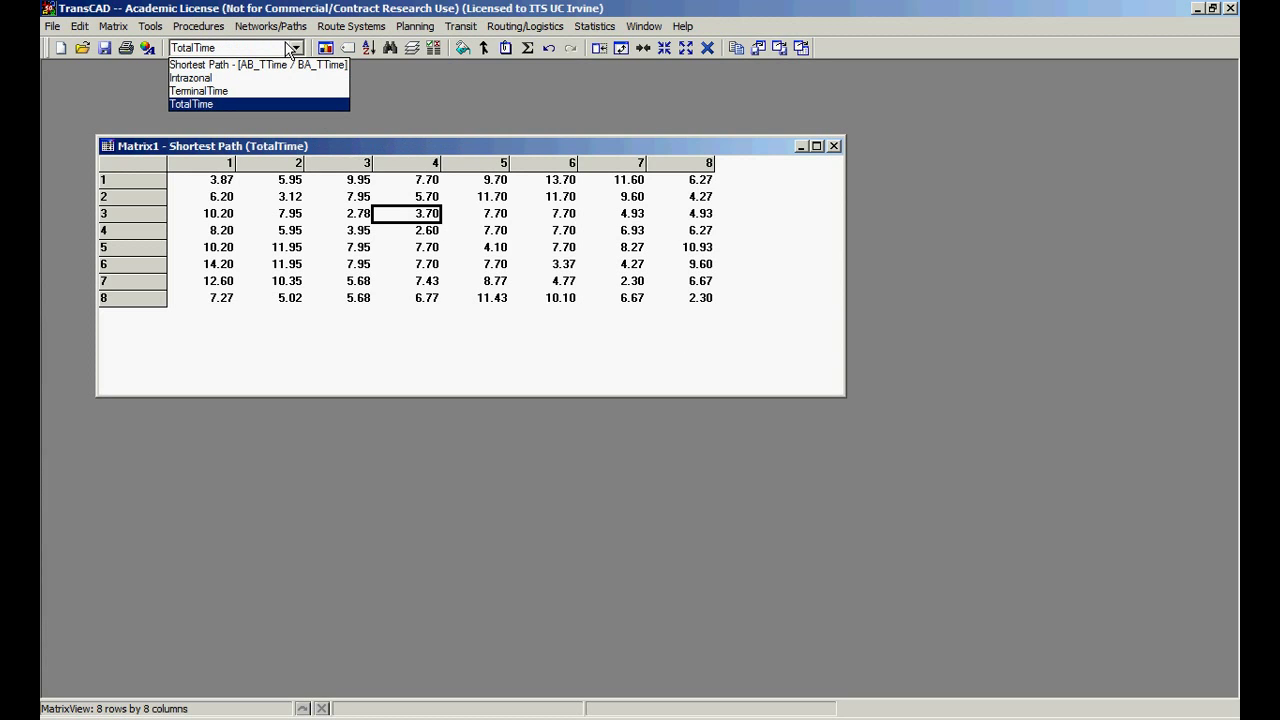
With Intrazonal displayed, rename the shortest-path matrix in time.mtx to TravelTime
left_click(283, 80)
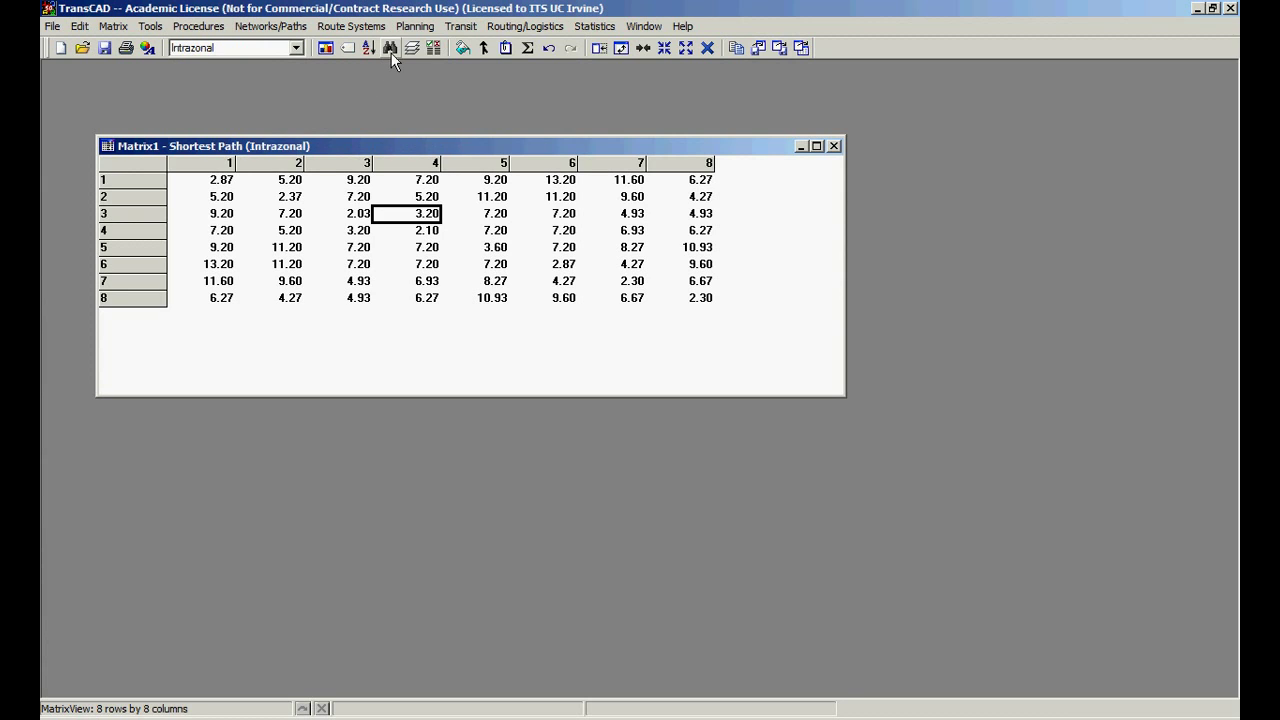
left_click(412, 48)
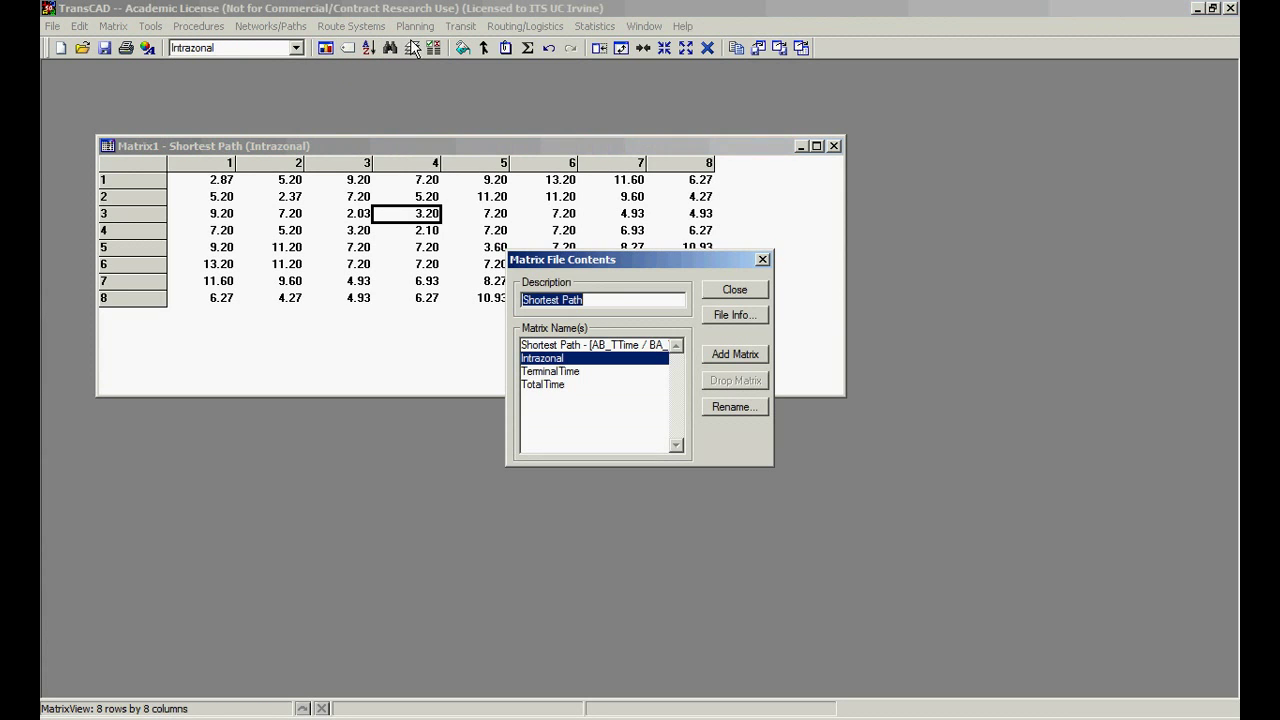
left_click(595, 345)
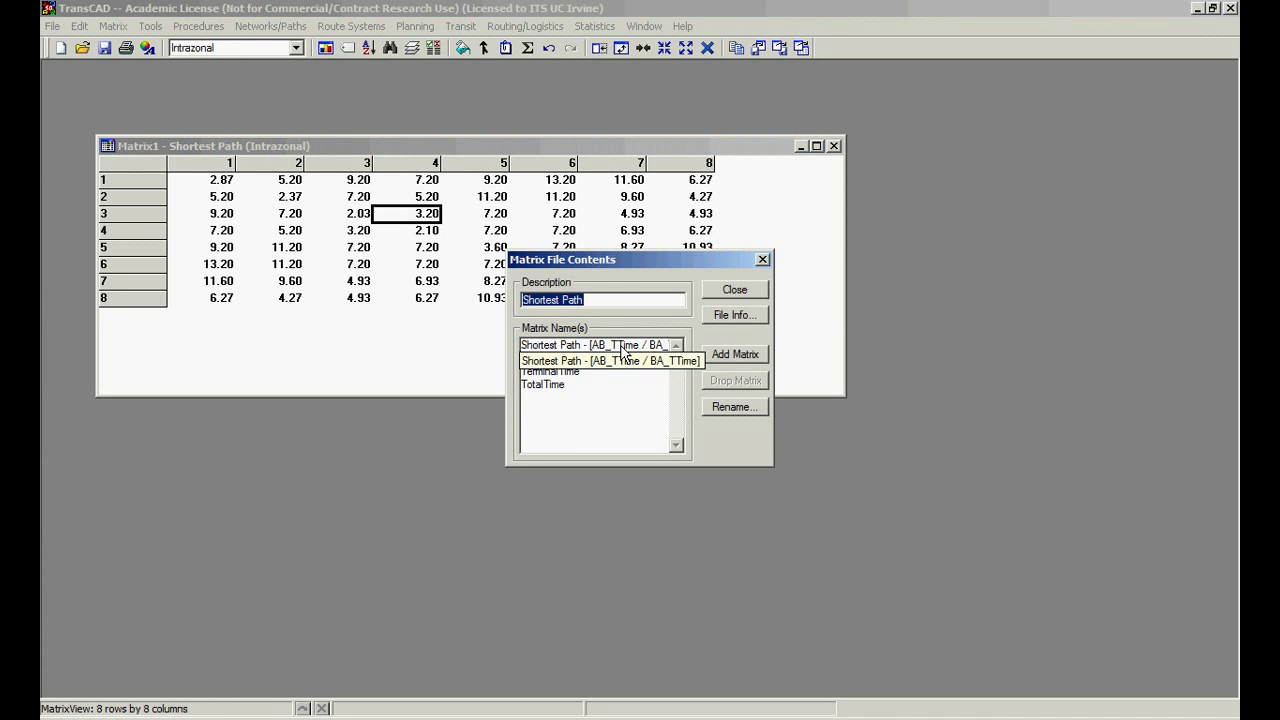
left_click(759, 411)
type("Tr")
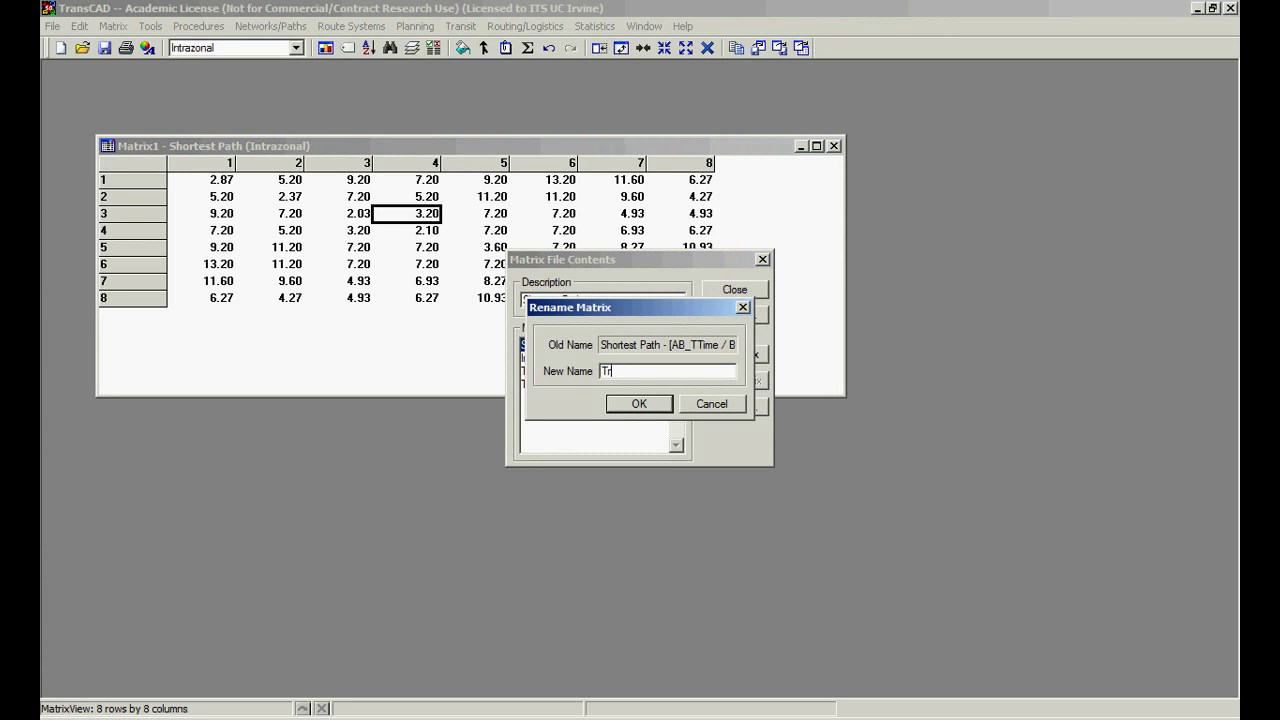
type("avelTime")
left_click(610, 404)
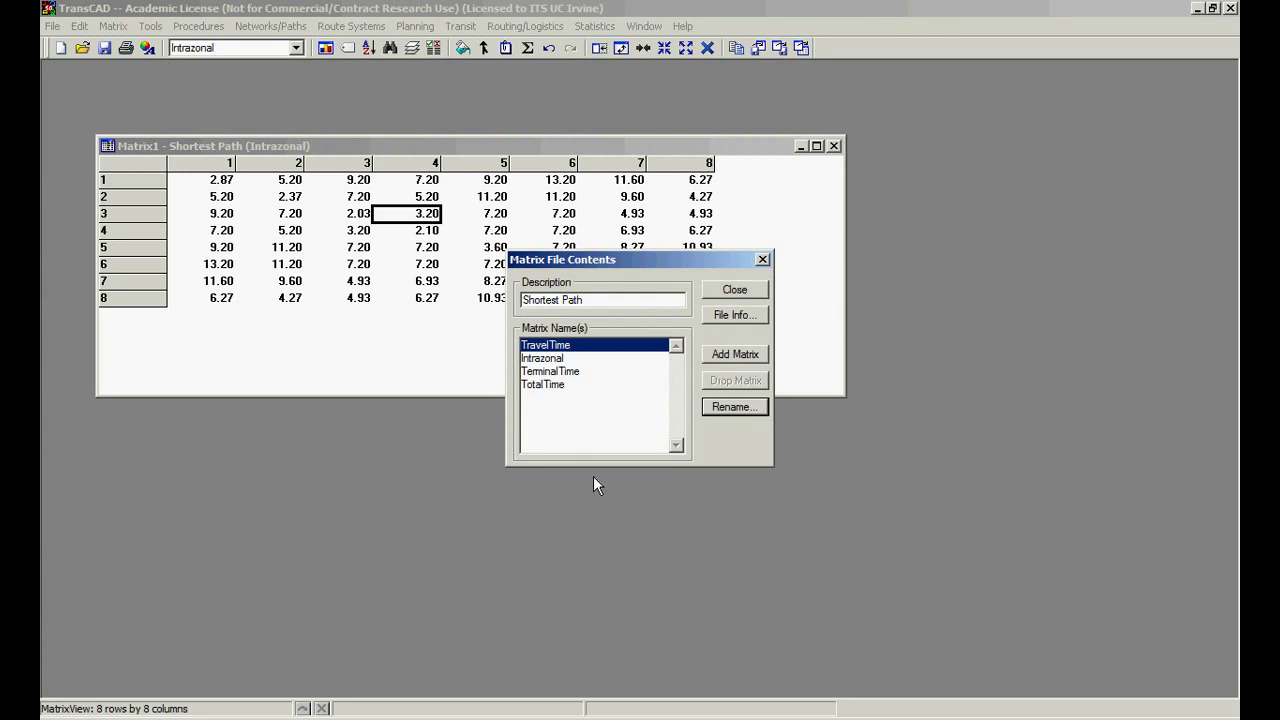
left_click(736, 290)
left_click(460, 236)
Keep Intrazonal shown, cancel Fill Matrix, and highlight cells in rows 1–2, columns 2–8
left_click(286, 48)
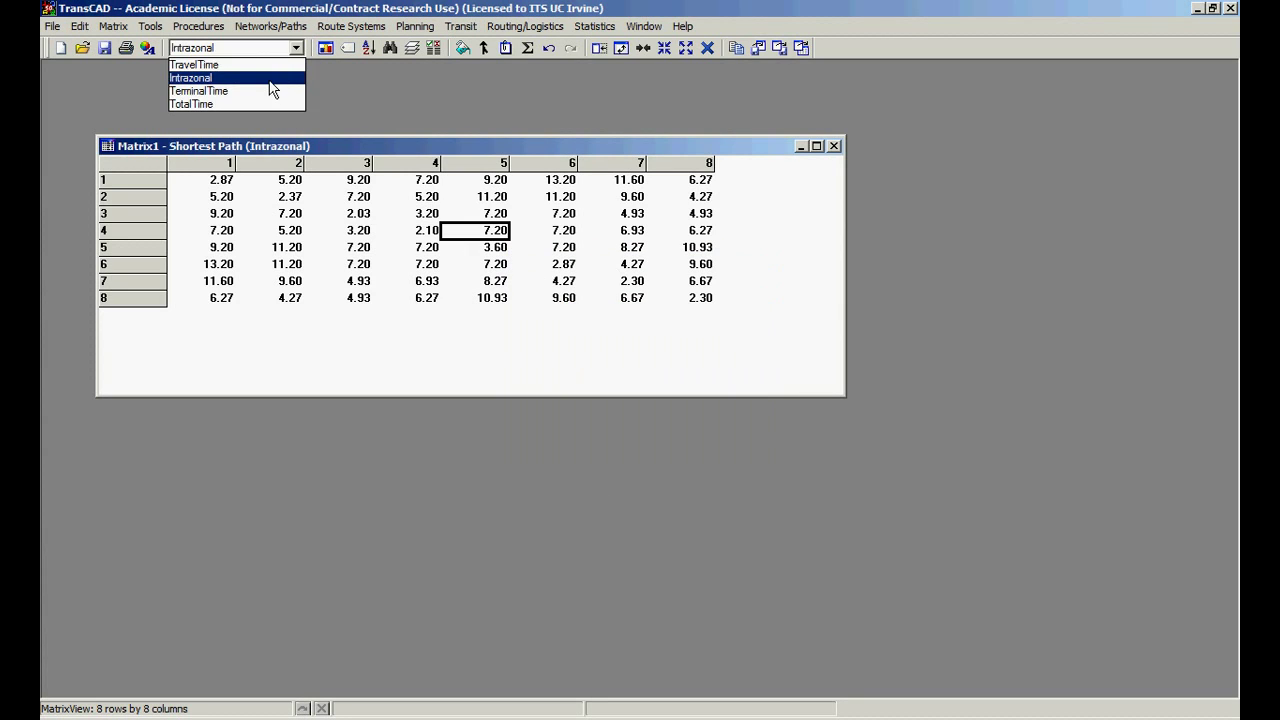
left_click(271, 79)
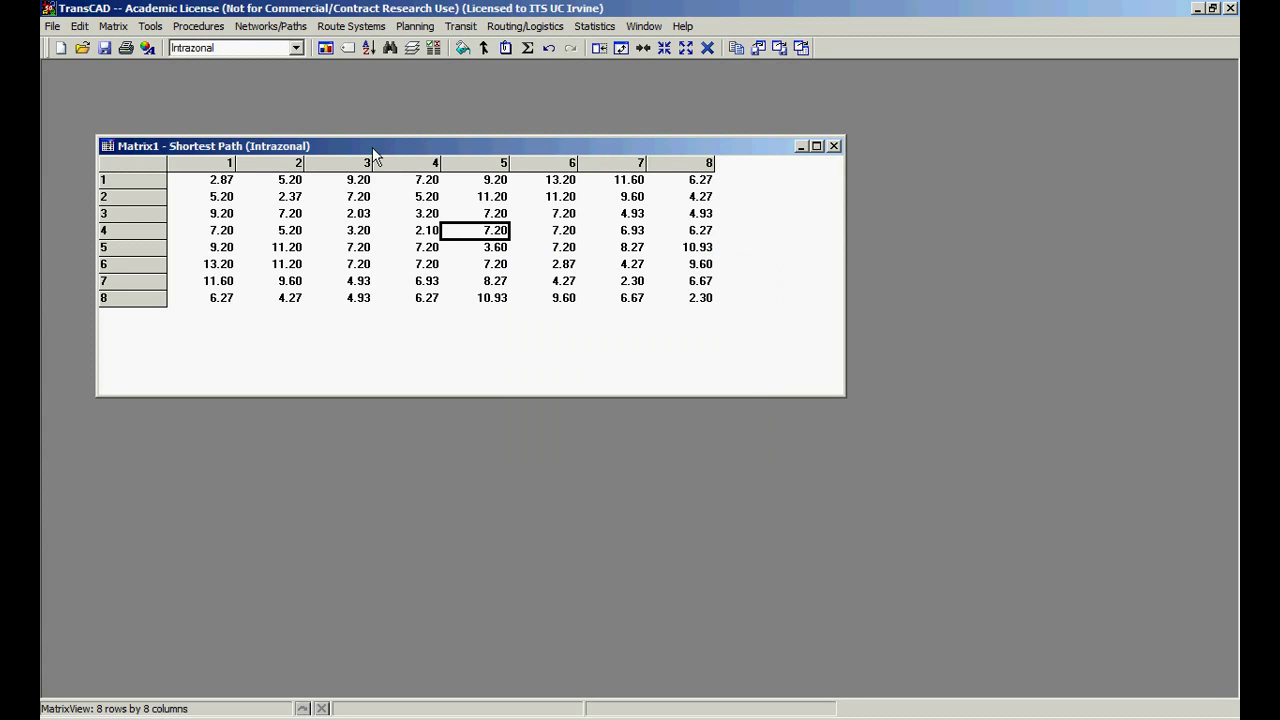
left_click(462, 50)
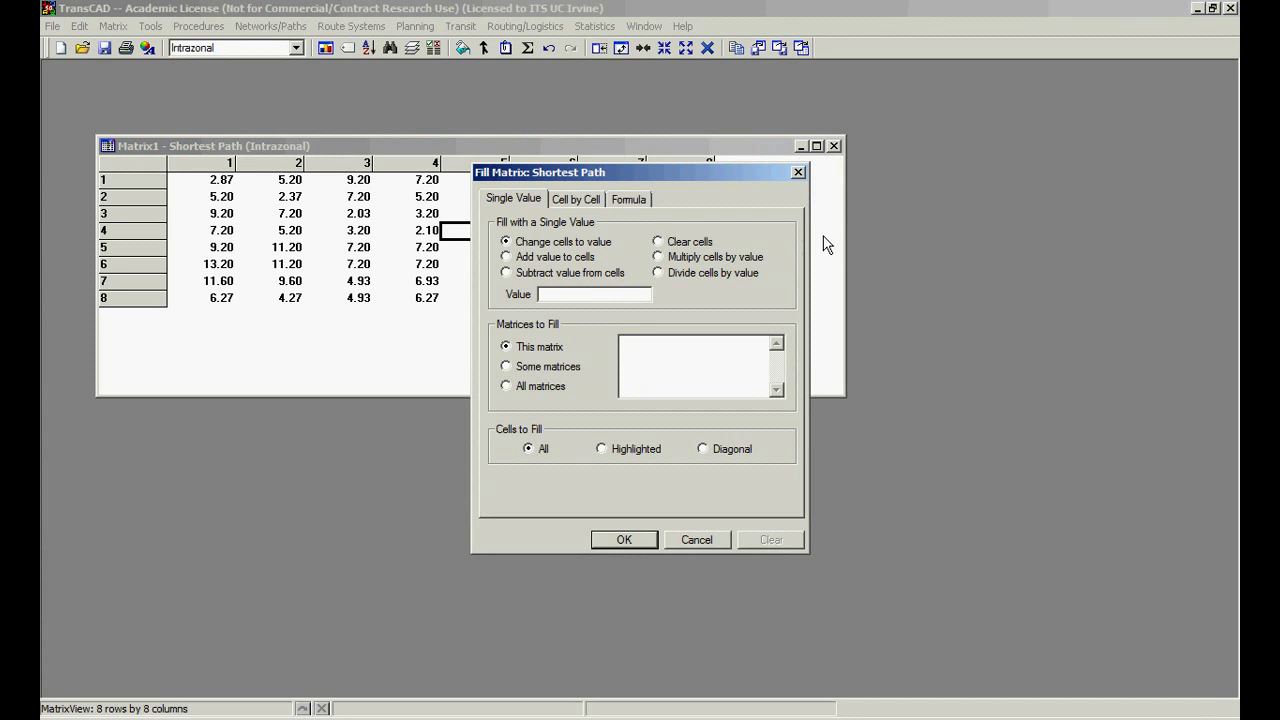
left_click(798, 172)
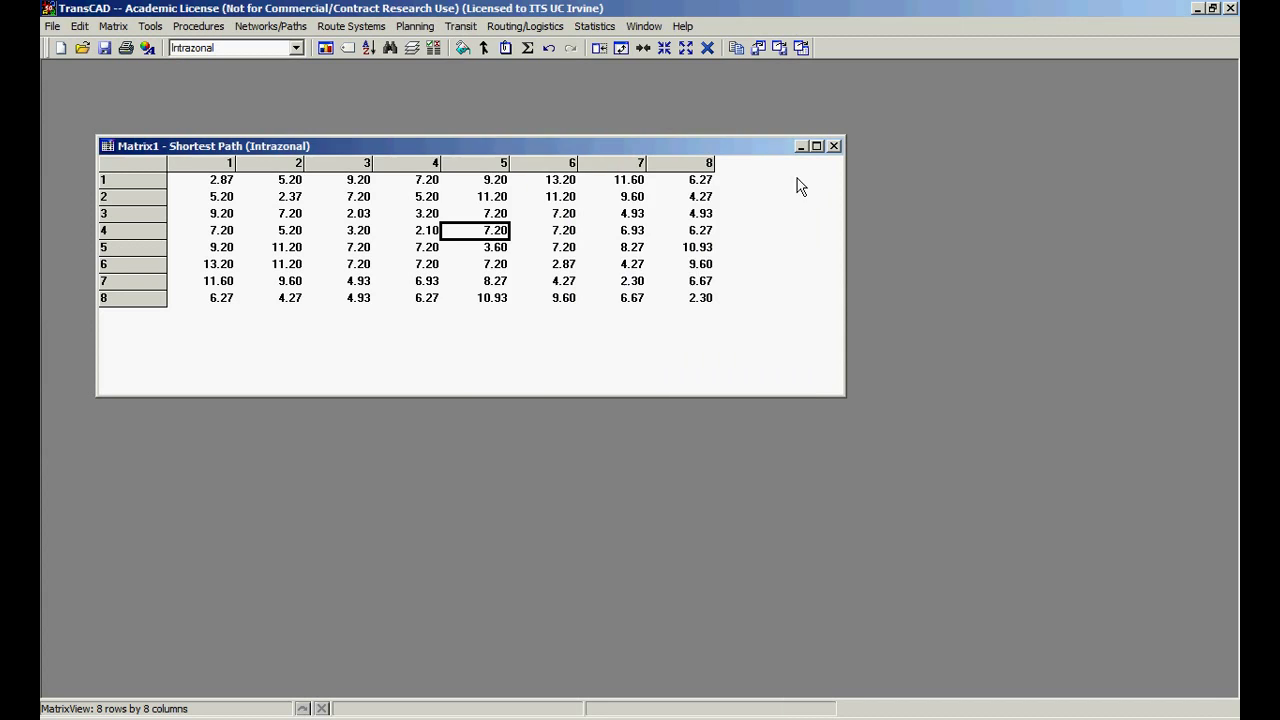
left_click_drag(290, 180, 661, 206)
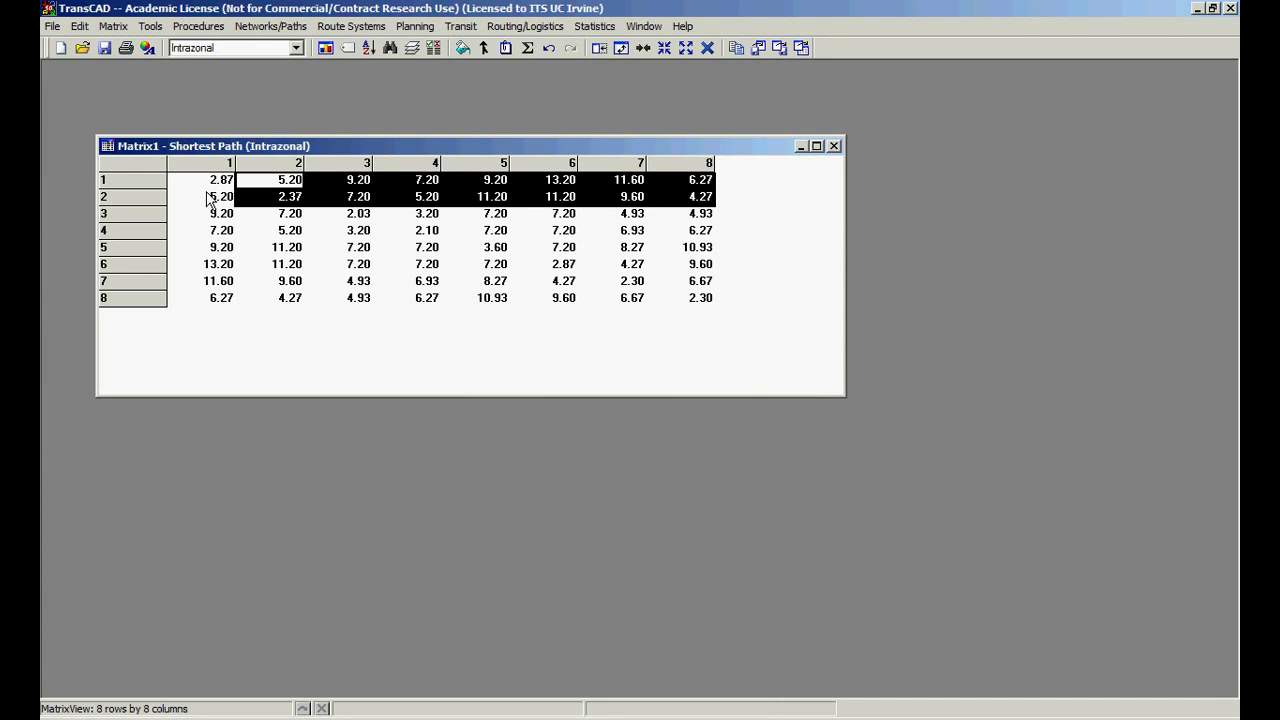
left_click_drag(284, 181, 635, 180)
left_click_drag(340, 197, 751, 208)
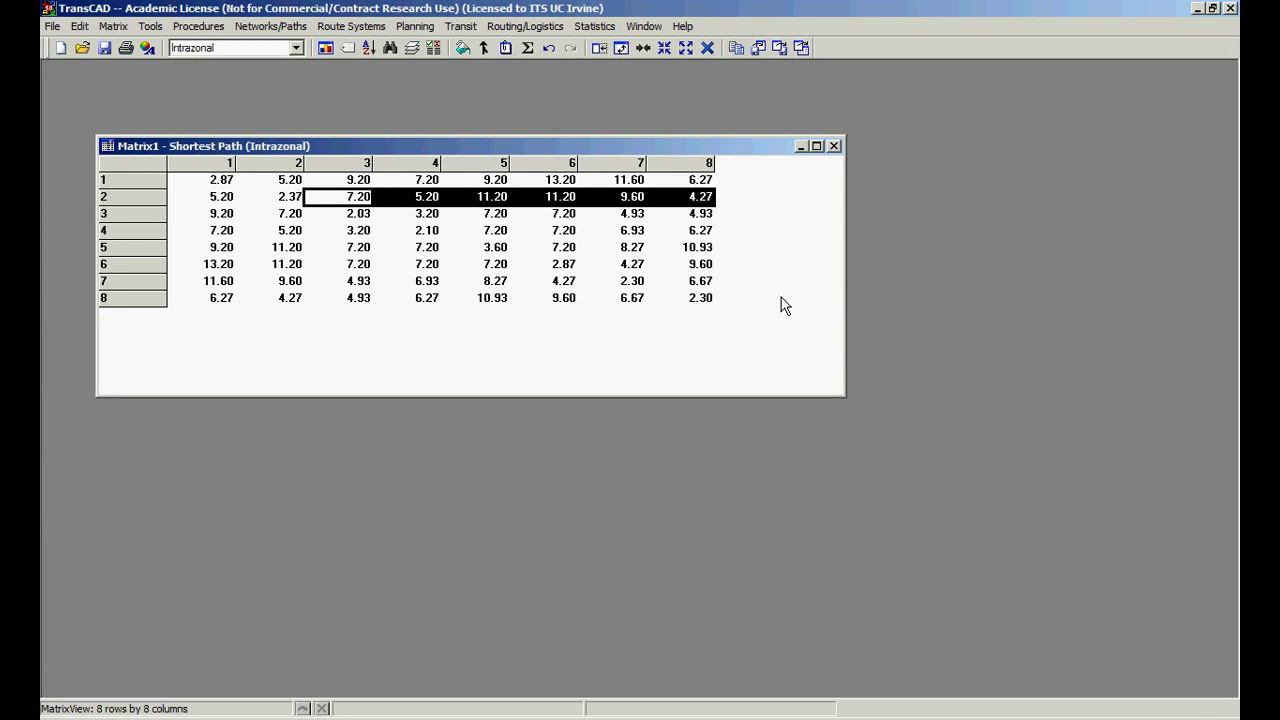
Display TerminalTime, then TravelTime, and finally TotalTime again
left_click(298, 48)
left_click(270, 92)
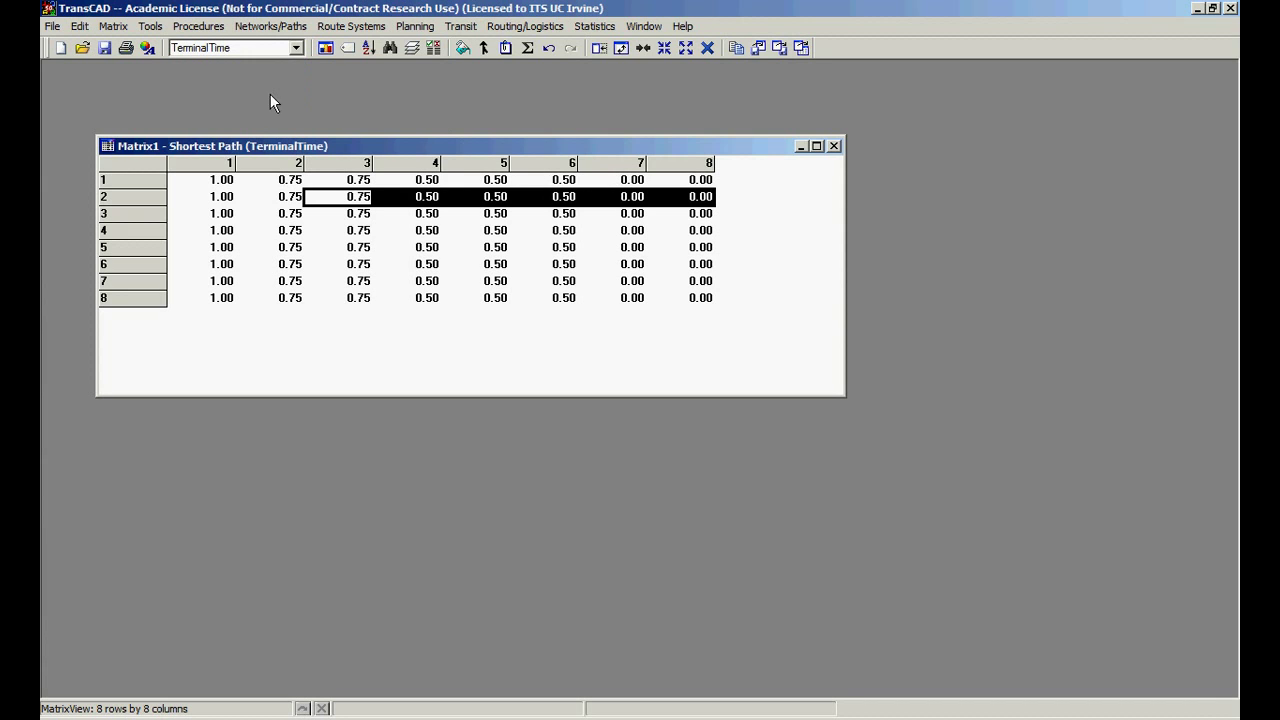
left_click(258, 50)
left_click(247, 65)
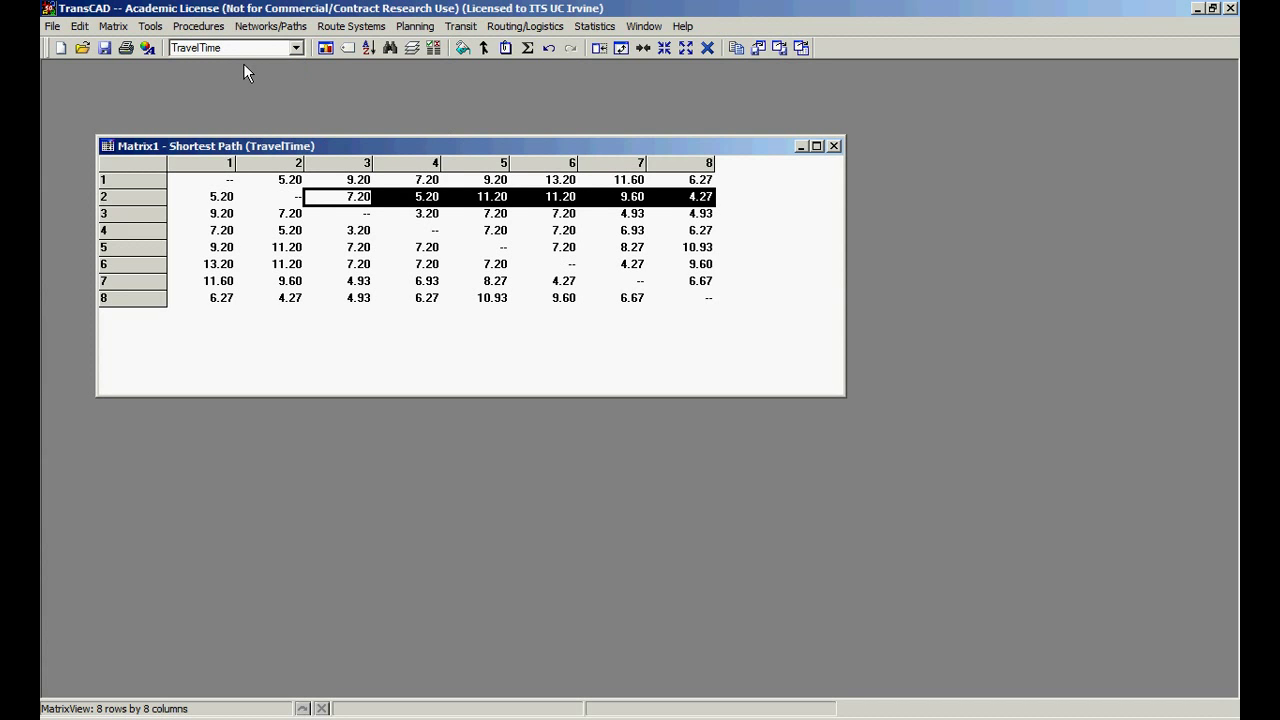
left_click(242, 52)
left_click(216, 105)
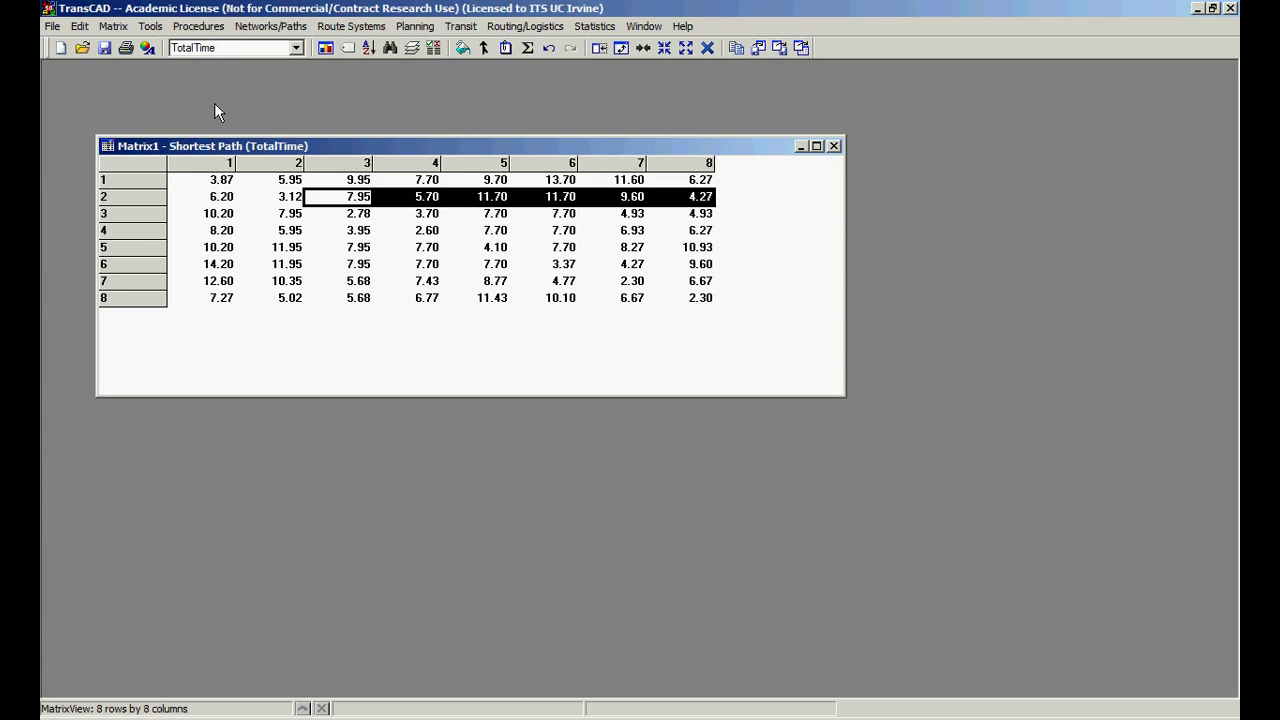